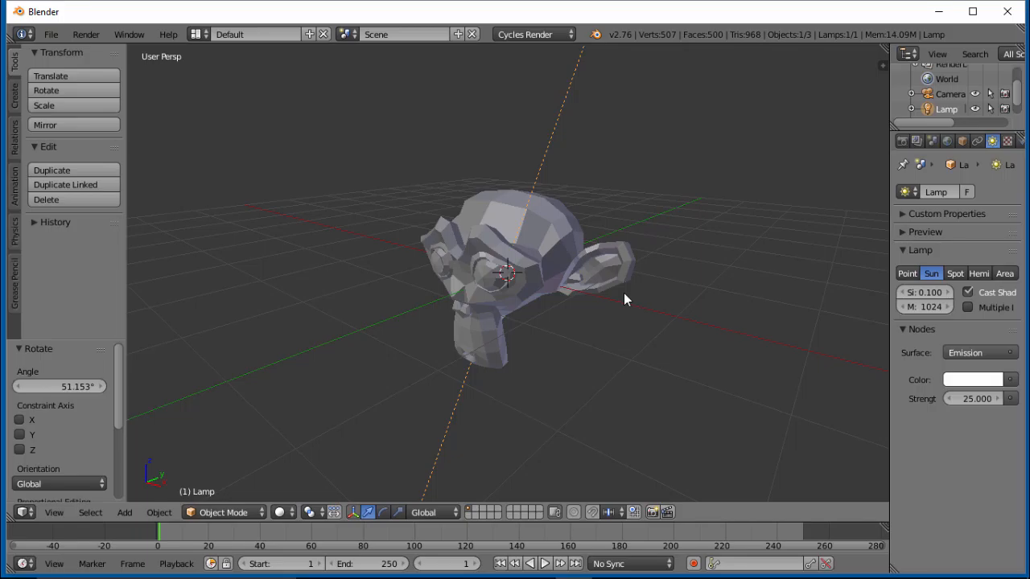
pyautogui.scroll(2, 626, 299)
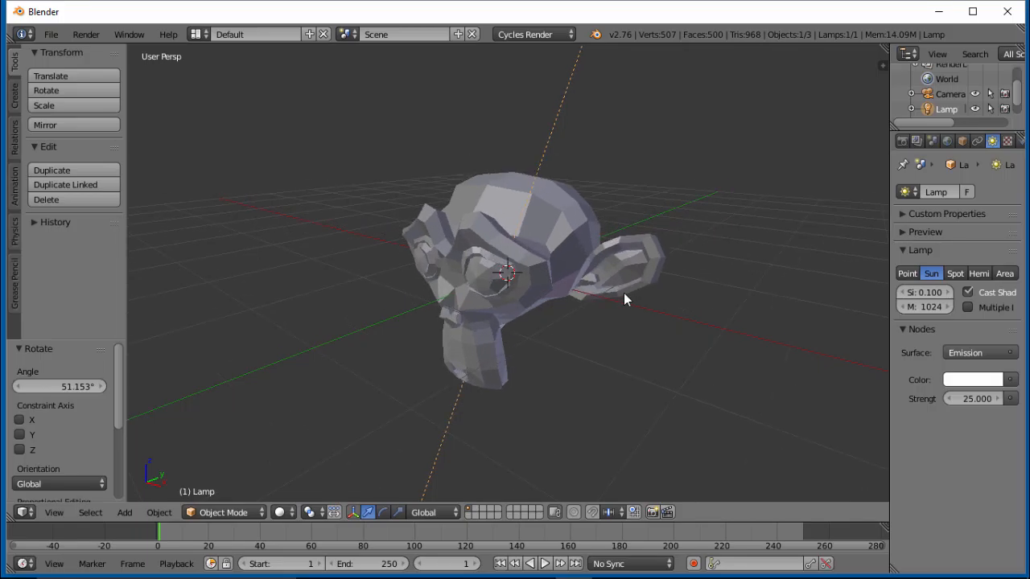
pyautogui.scroll(2, 626, 300)
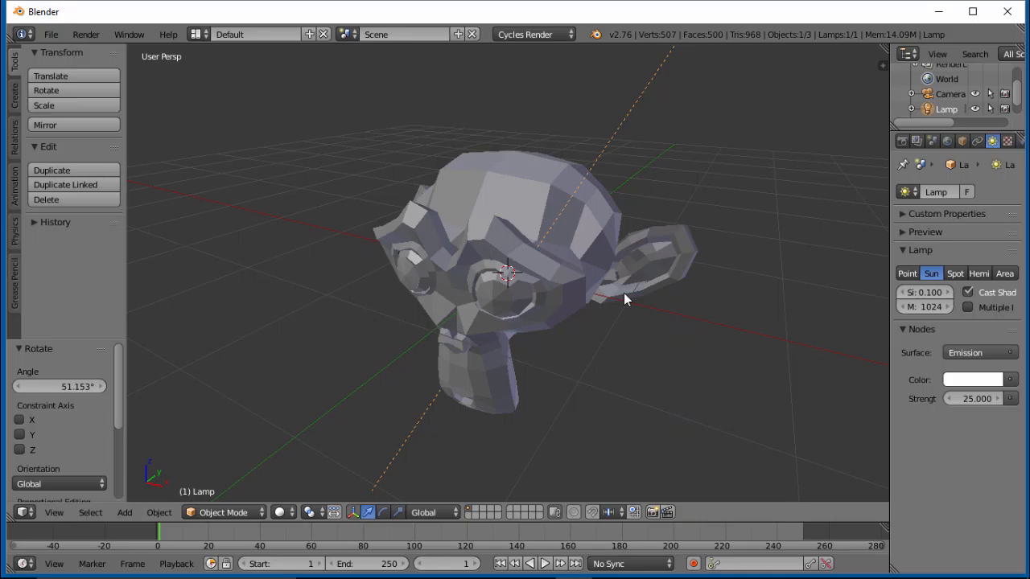
pyautogui.scroll(-2, 624, 299)
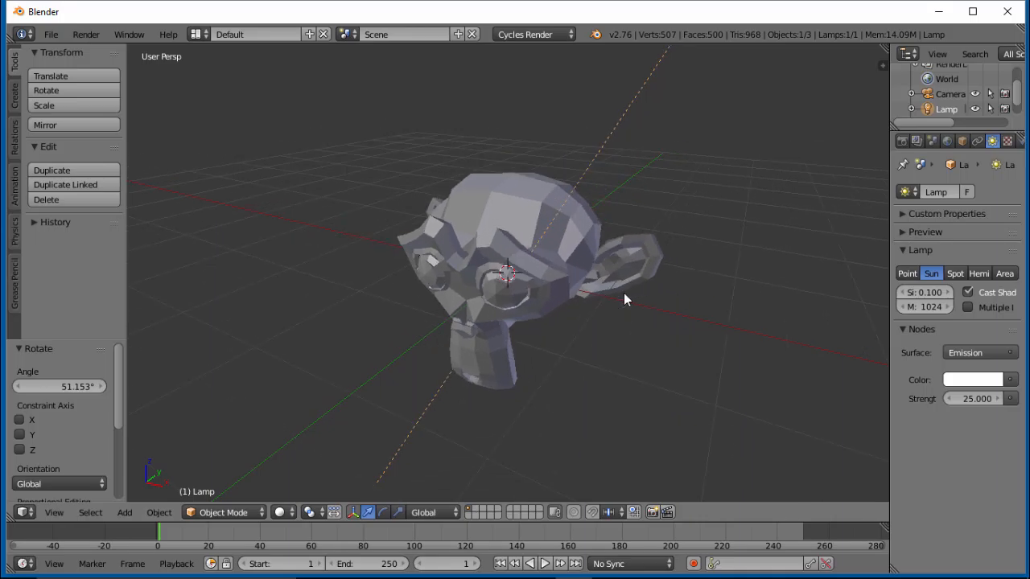
pyautogui.scroll(-7, 625, 299)
pyautogui.scroll(4, 624, 299)
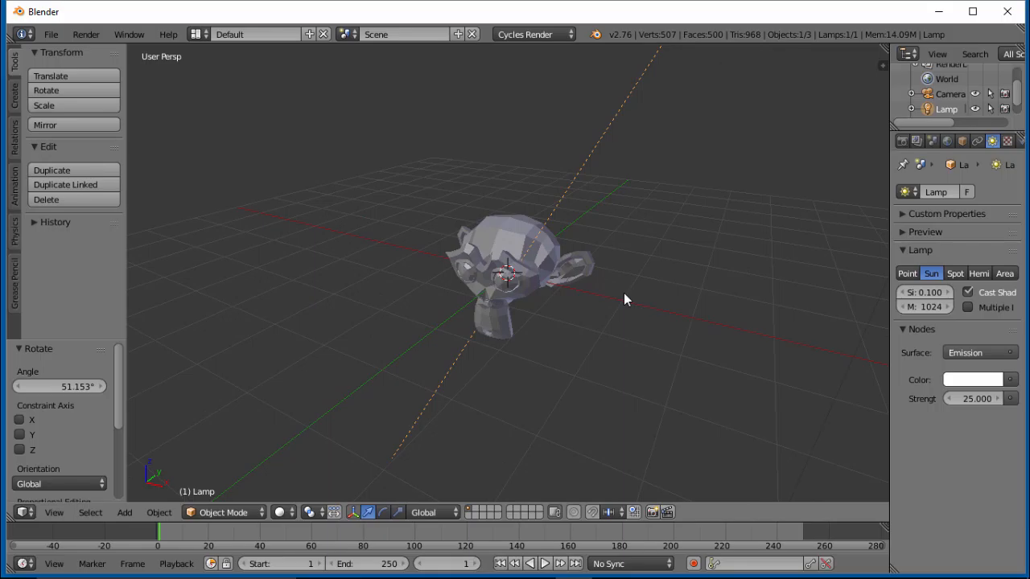
pyautogui.moveTo(625, 299); pyautogui.dragTo(624, 300, button='middle')
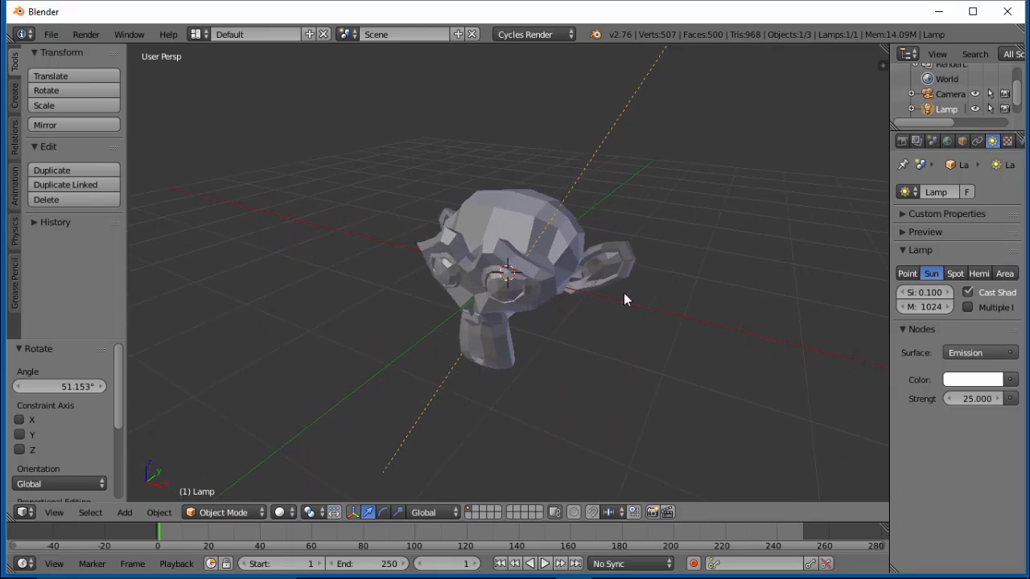
# Open the monkey head mesh in Edit Mode and show it in the front orthographic view
pyautogui.rightClick(624, 299)
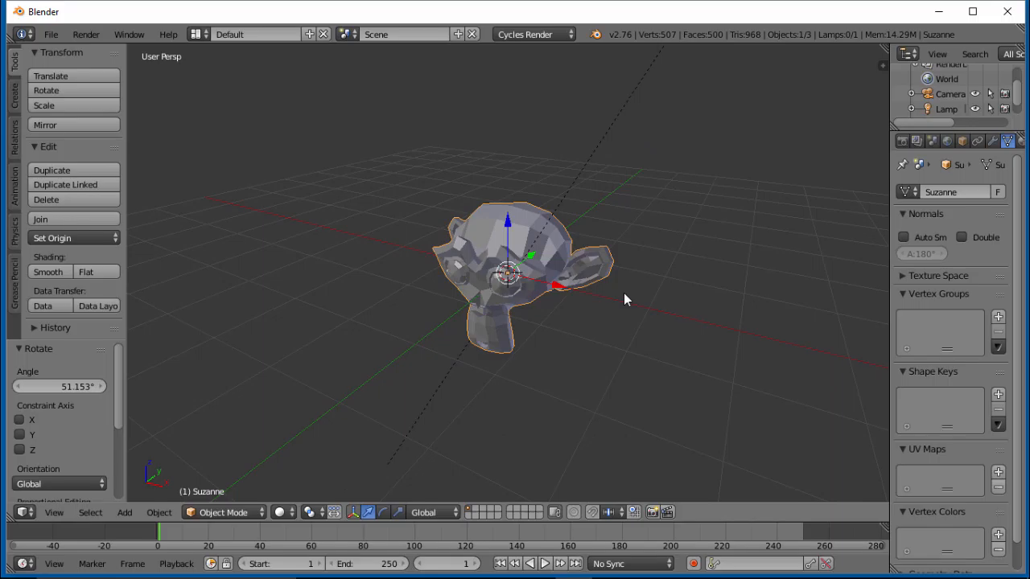
pyautogui.press('Tab')
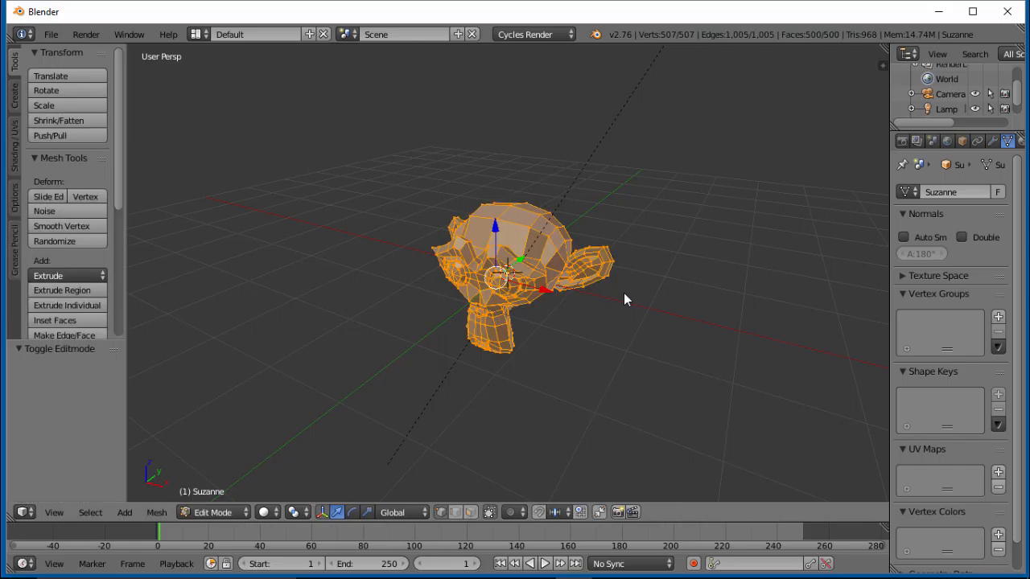
pyautogui.press('KP_1')
pyautogui.press('KP_5')
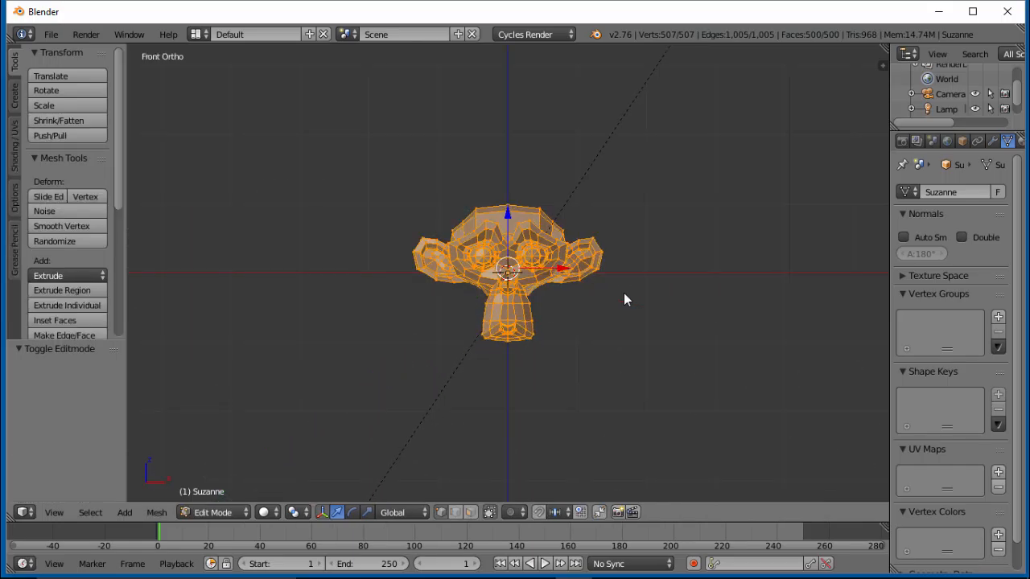
# Examine the monkey head's mesh up close from the front and from several angles
pyautogui.scroll(7, 624, 299)
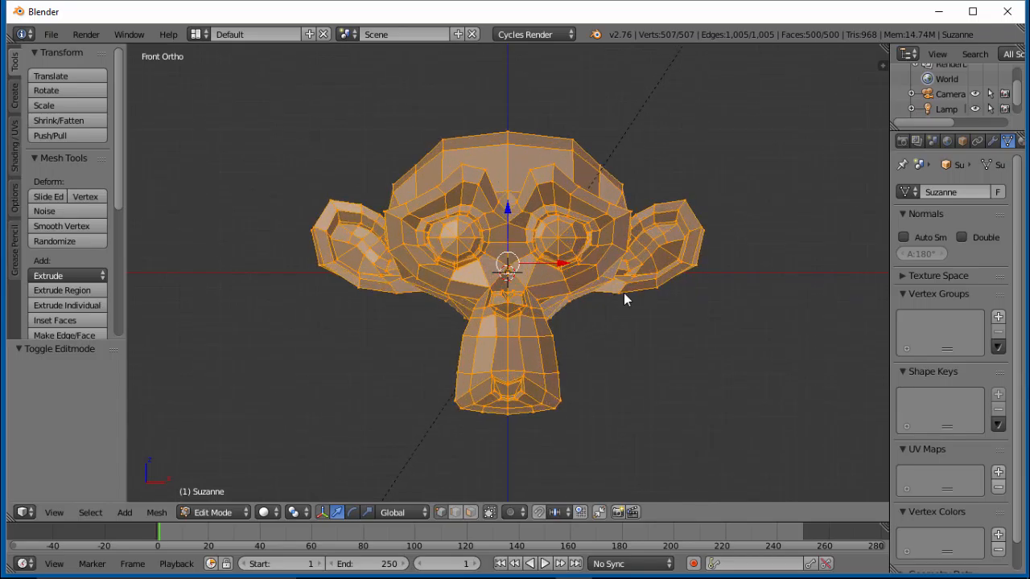
pyautogui.scroll(-2, 625, 299)
pyautogui.scroll(1, 624, 299)
pyautogui.scroll(-2, 625, 299)
pyautogui.moveTo(624, 299); pyautogui.dragTo(625, 299, button='middle')
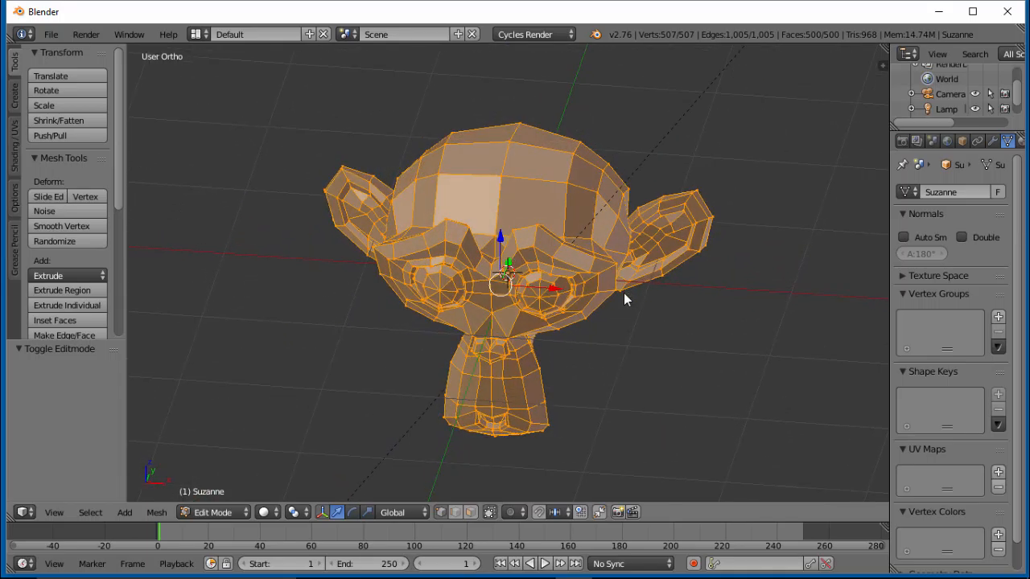
pyautogui.moveTo(624, 299); pyautogui.dragTo(625, 299, button='middle')
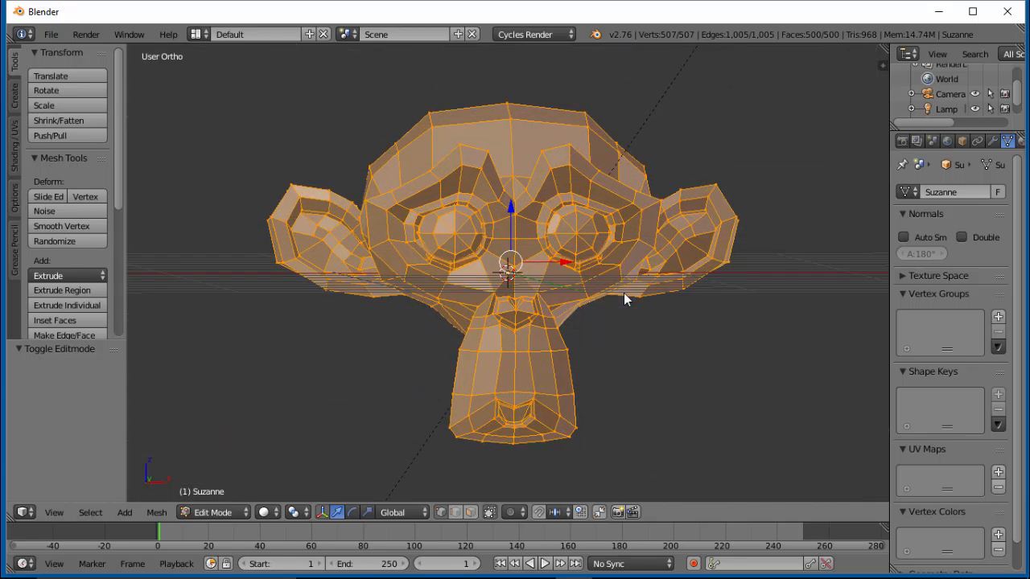
pyautogui.scroll(1, 624, 299)
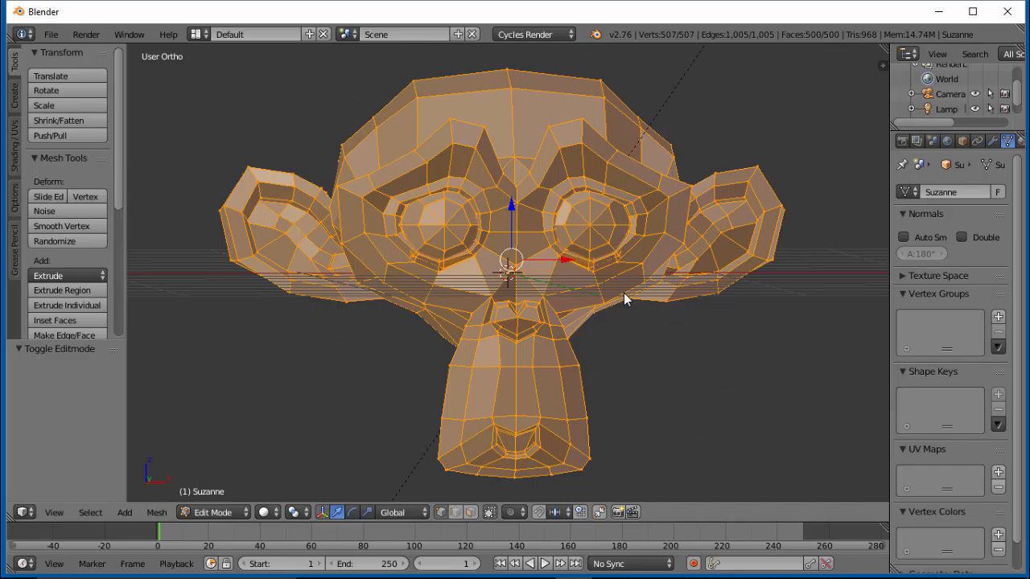
pyautogui.scroll(-1, 624, 300)
pyautogui.moveTo(624, 300); pyautogui.dragTo(625, 300, button='middle')
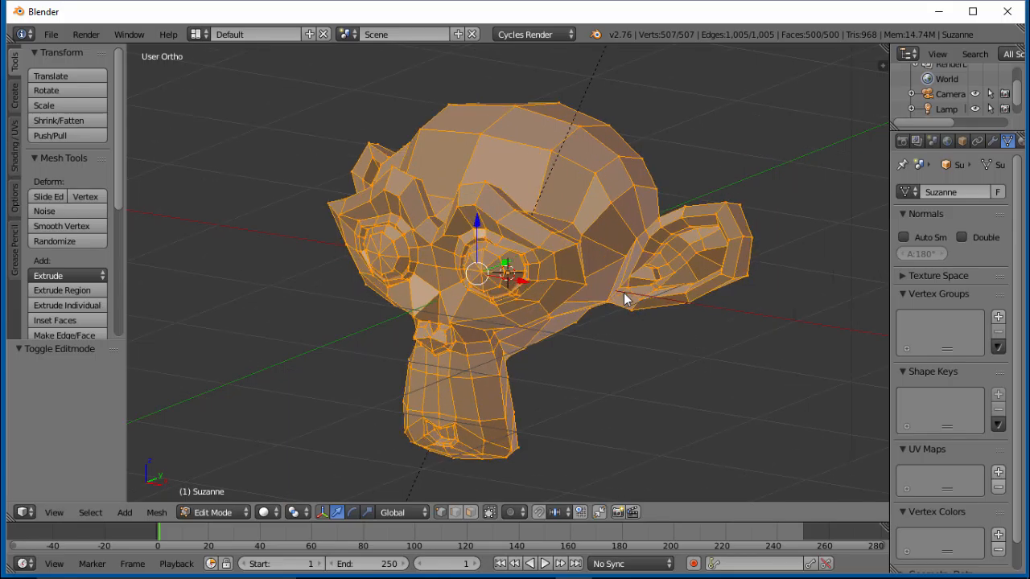
# Deselect the whole mesh in the front view and allow selection of hidden vertices through the surface
pyautogui.press('KP_1')
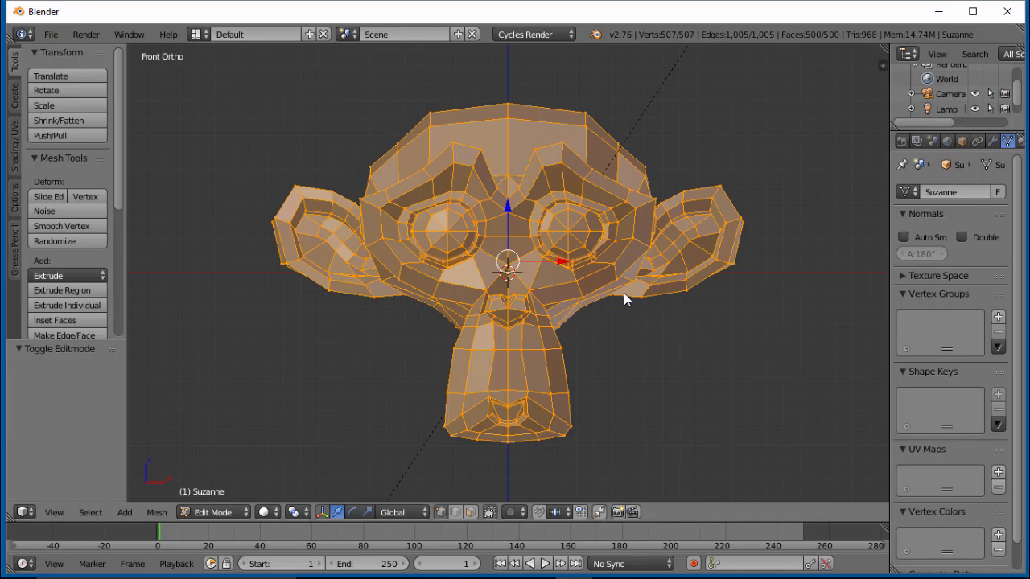
pyautogui.press('a')
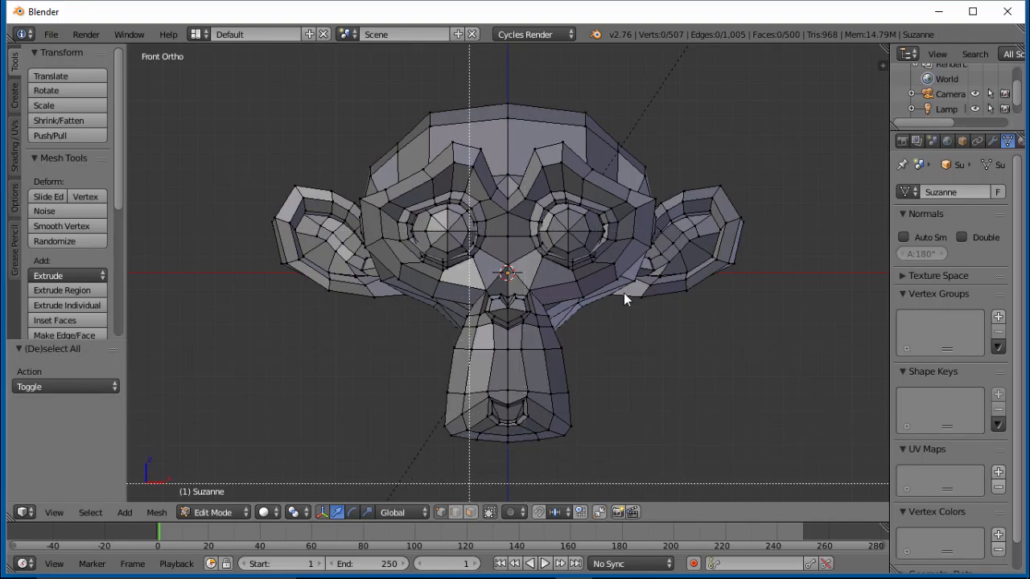
pyautogui.press('z')
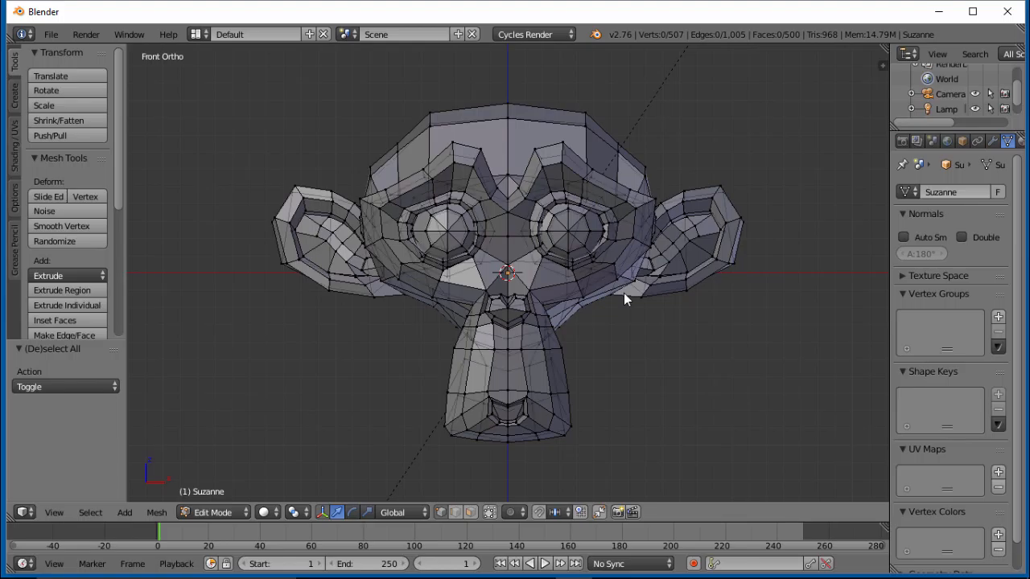
# Delete all vertices in the negative X half of the monkey head, keeping the centre line
pyautogui.press('b')
pyautogui.moveTo(503, 74); pyautogui.dragTo(235, 491)
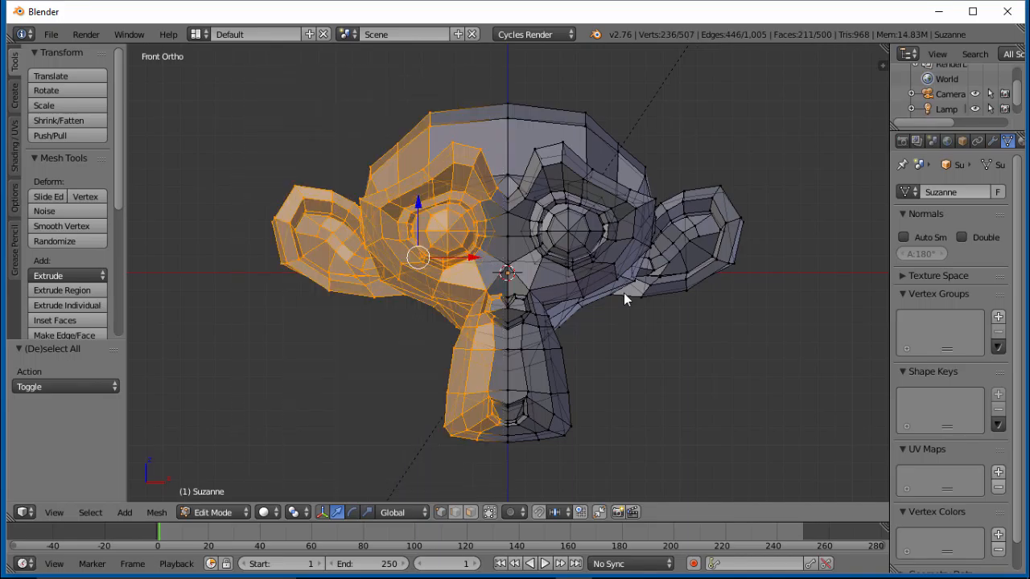
pyautogui.press('x')
pyautogui.press('Up')
pyautogui.press('Up')
pyautogui.press('Return')
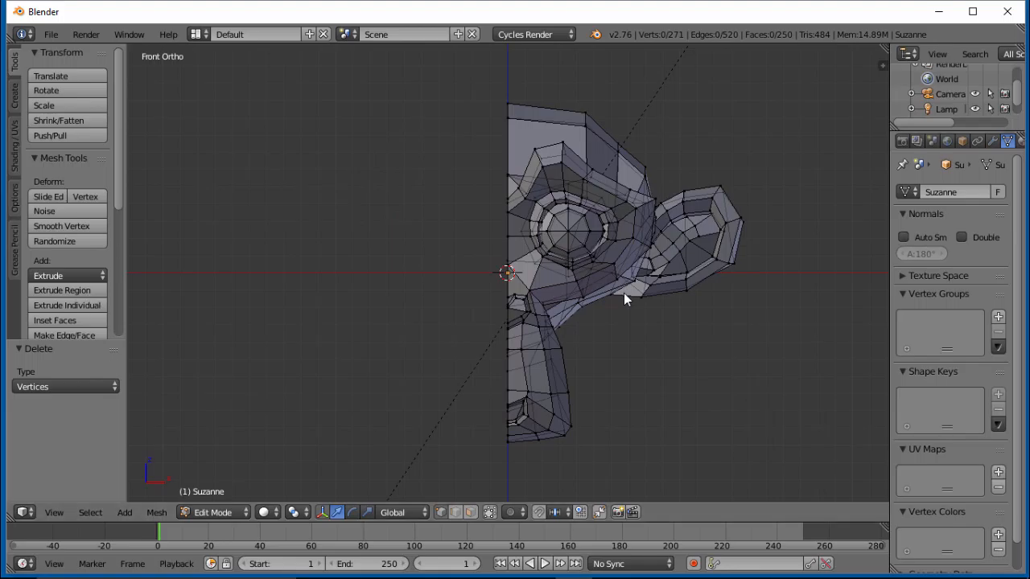
# Add a Mirror modifier across the X axis to the half head and turn on clipping
pyautogui.click(993, 141)
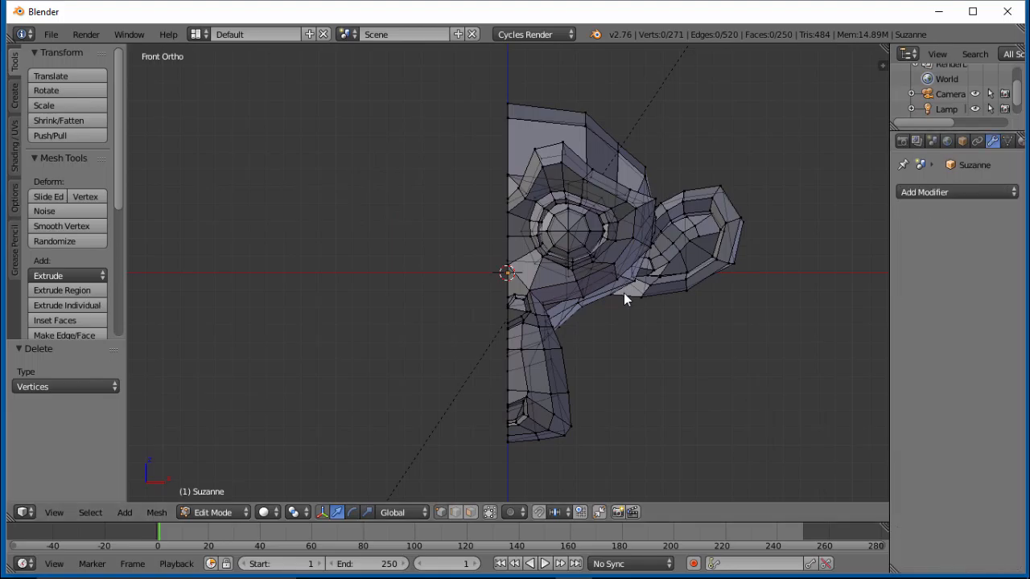
pyautogui.click(957, 192)
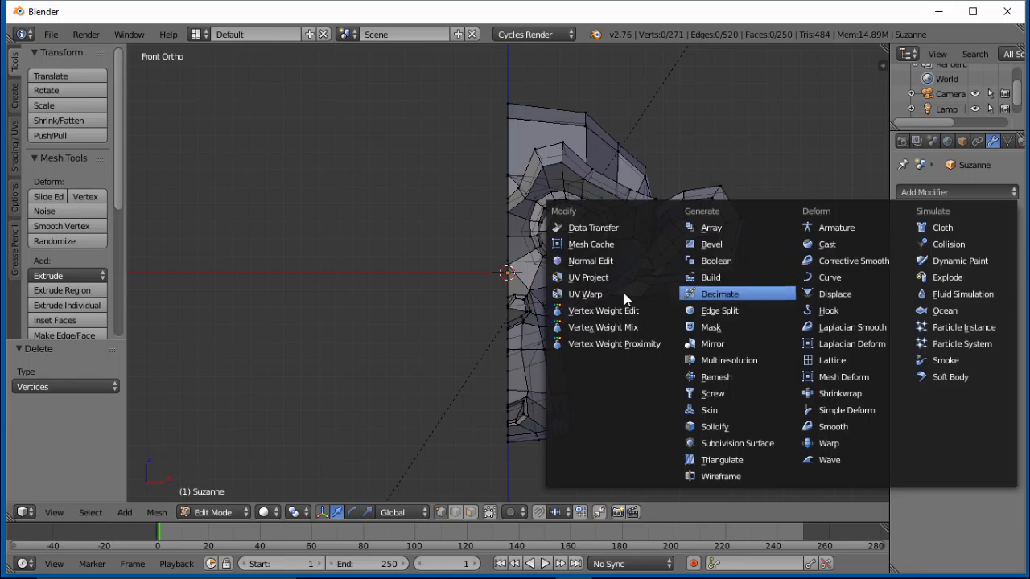
pyautogui.click(724, 343)
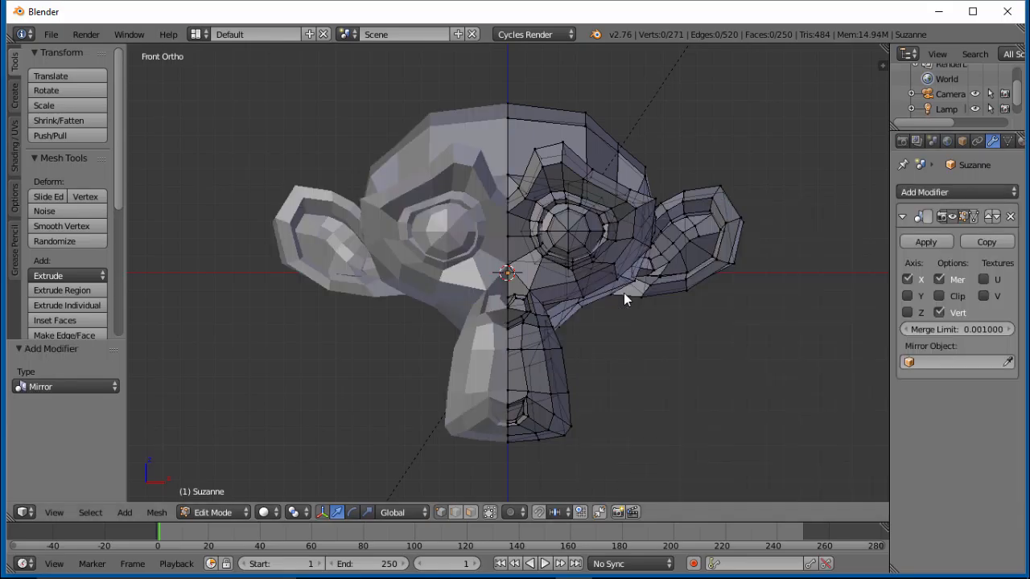
pyautogui.click(939, 296)
pyautogui.scroll(2, 625, 300)
pyautogui.scroll(-1, 625, 300)
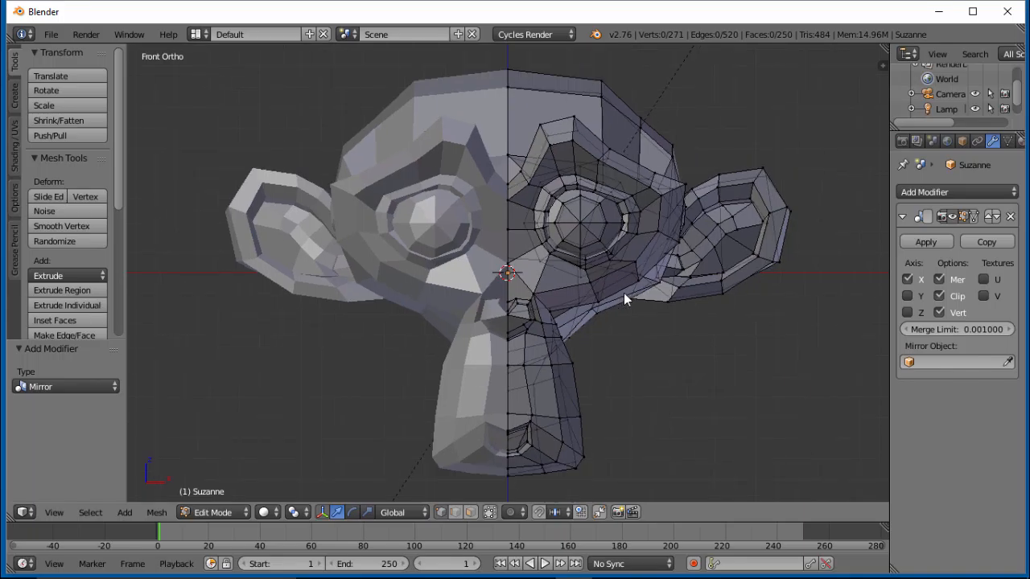
# Try edge loop selections on the half head and select the loop around the inner rim of the ear
pyautogui.moveTo(626, 299); pyautogui.dragTo(625, 299, button='middle')
pyautogui.scroll(3, 626, 299)
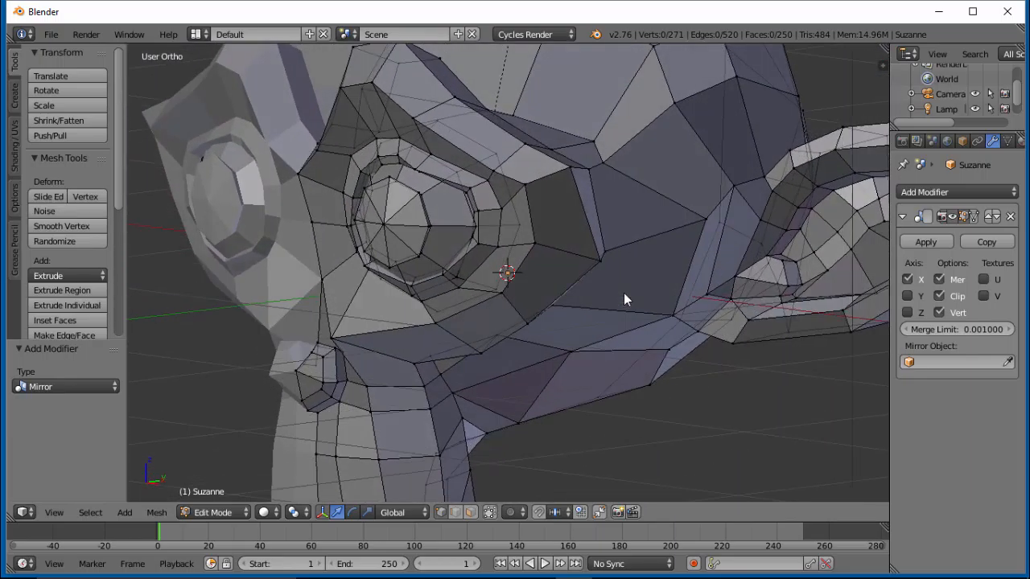
pyautogui.scroll(-6, 625, 299)
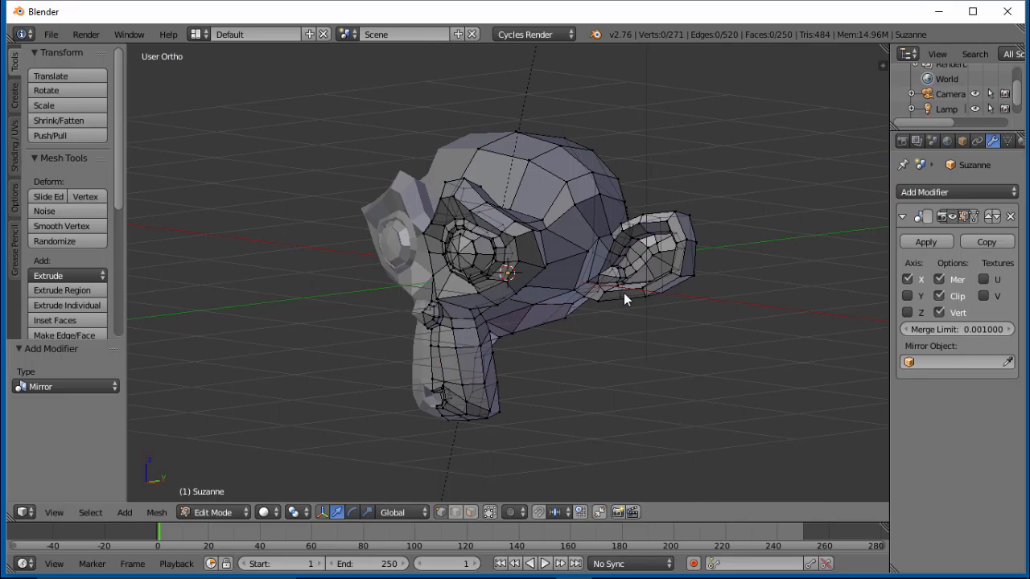
pyautogui.scroll(2, 625, 299)
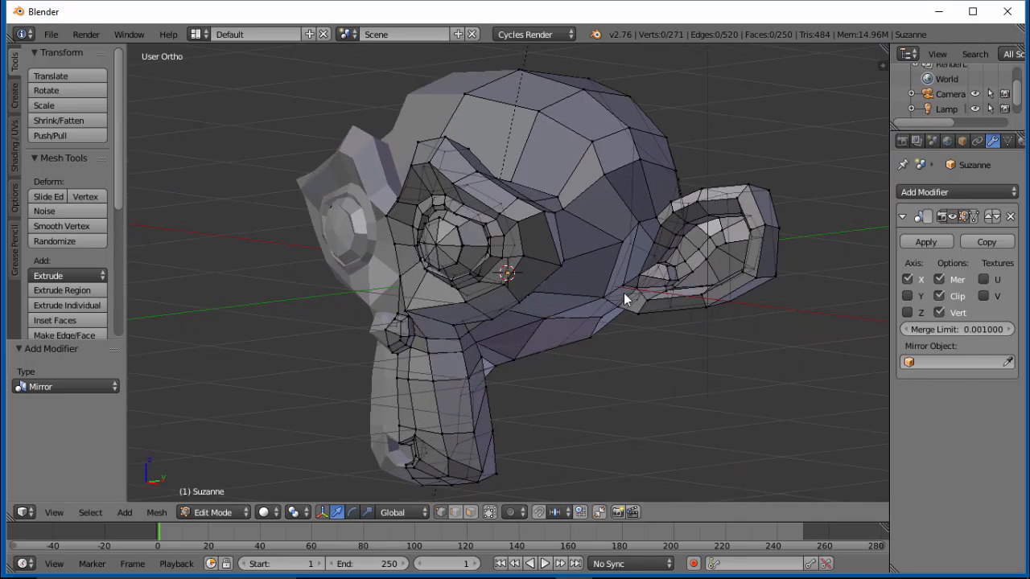
pyautogui.moveTo(625, 299); pyautogui.dragTo(625, 300, button='middle')
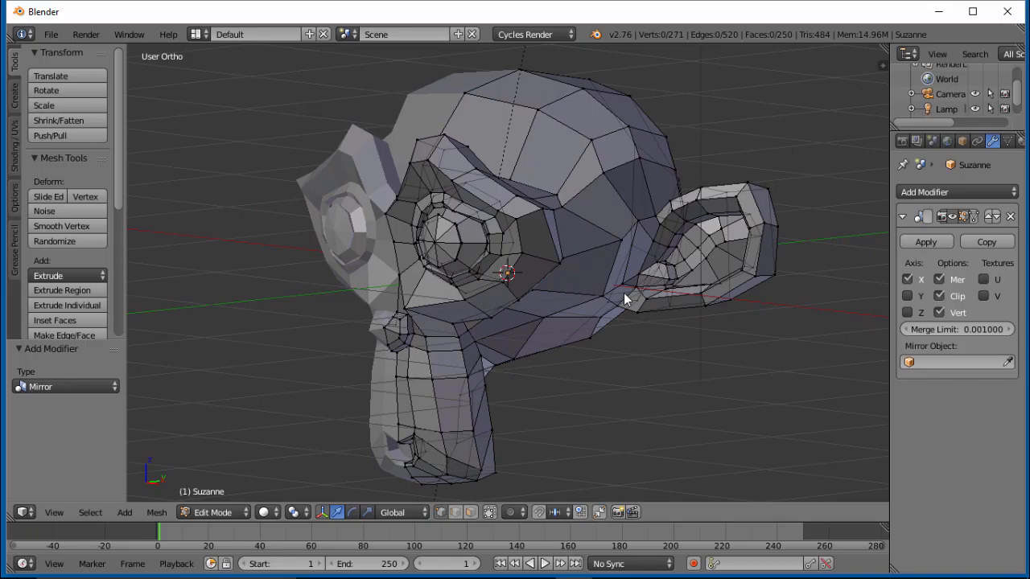
pyautogui.keyDown('alt'); pyautogui.rightClick(625, 299); pyautogui.keyUp('alt')
pyautogui.scroll(3, 625, 299)
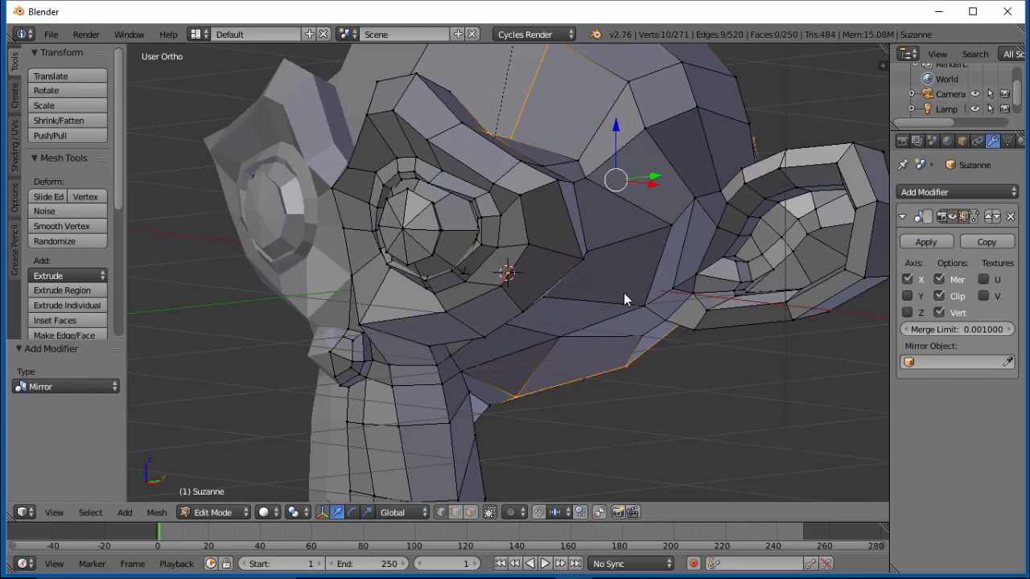
pyautogui.hotkey('ctrl', 'z')
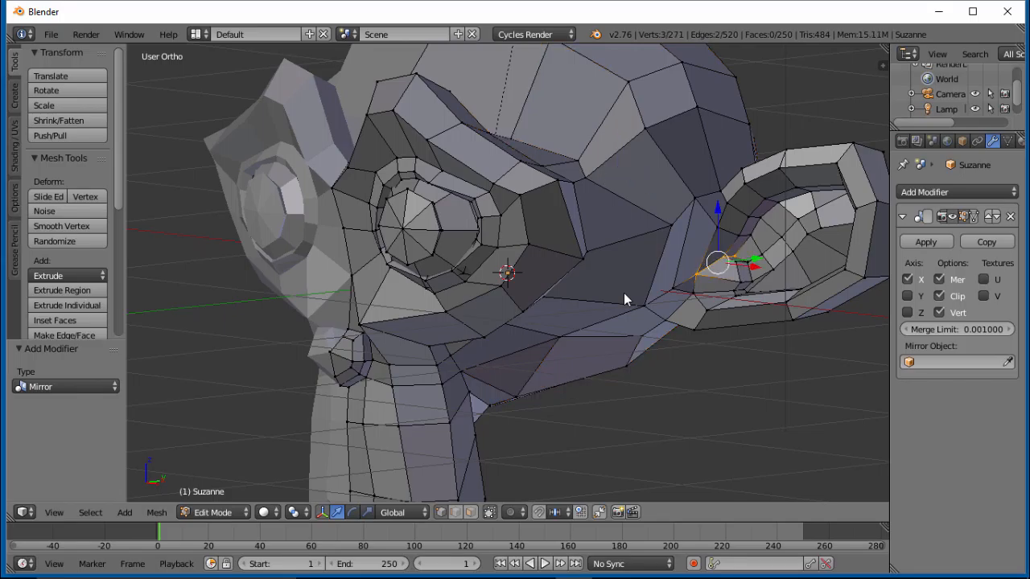
pyautogui.hotkey('ctrl', 'z')
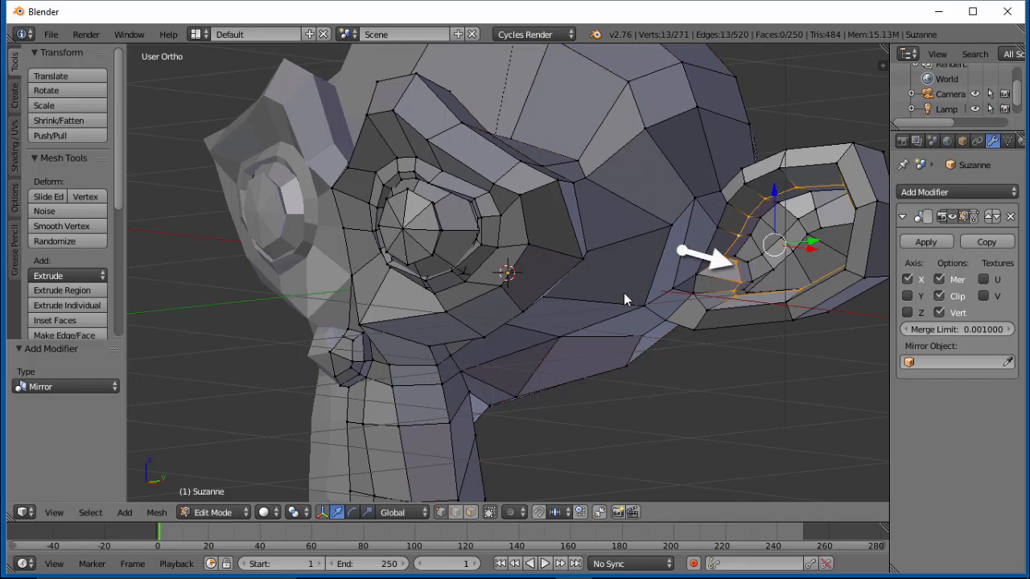
# Extend the ear loop selection with the two faces at the ear's inner corner near the head
pyautogui.scroll(-1, 625, 300)
pyautogui.press('KP_4')
pyautogui.press('KP_4')
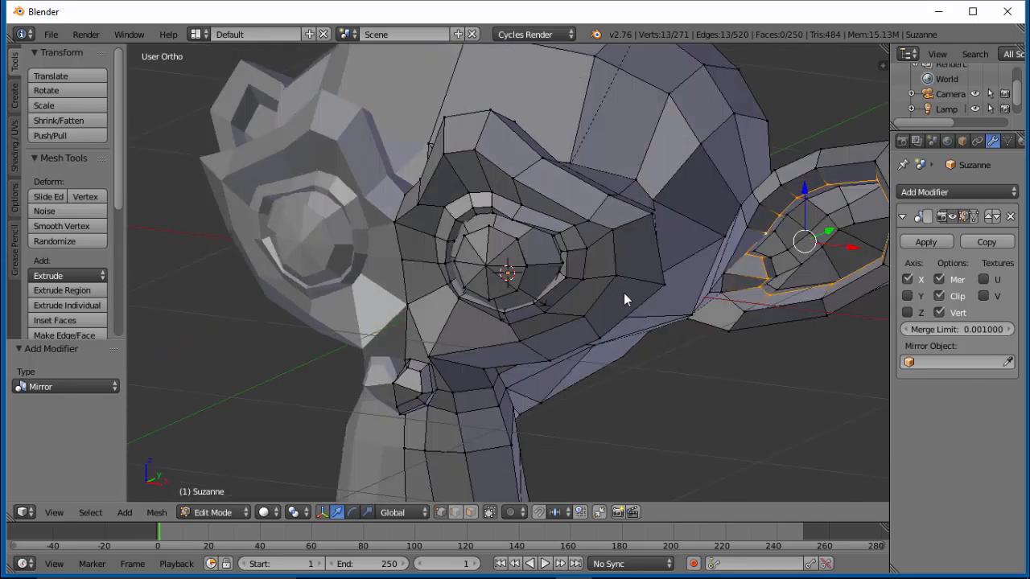
pyautogui.press('KP_6')
pyautogui.press('KP_6')
pyautogui.press('KP_6')
pyautogui.press('KP_6')
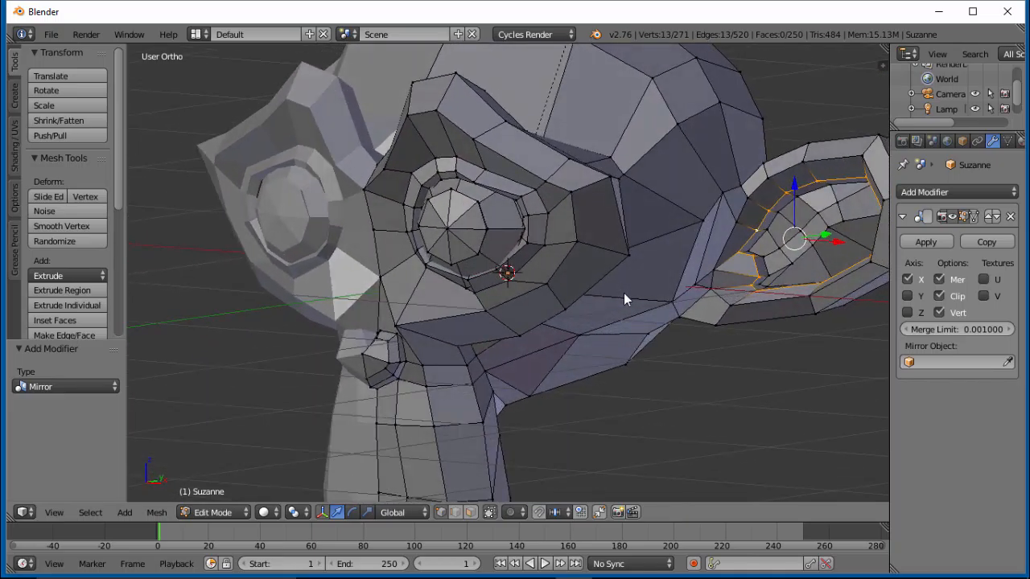
pyautogui.press('KP_8')
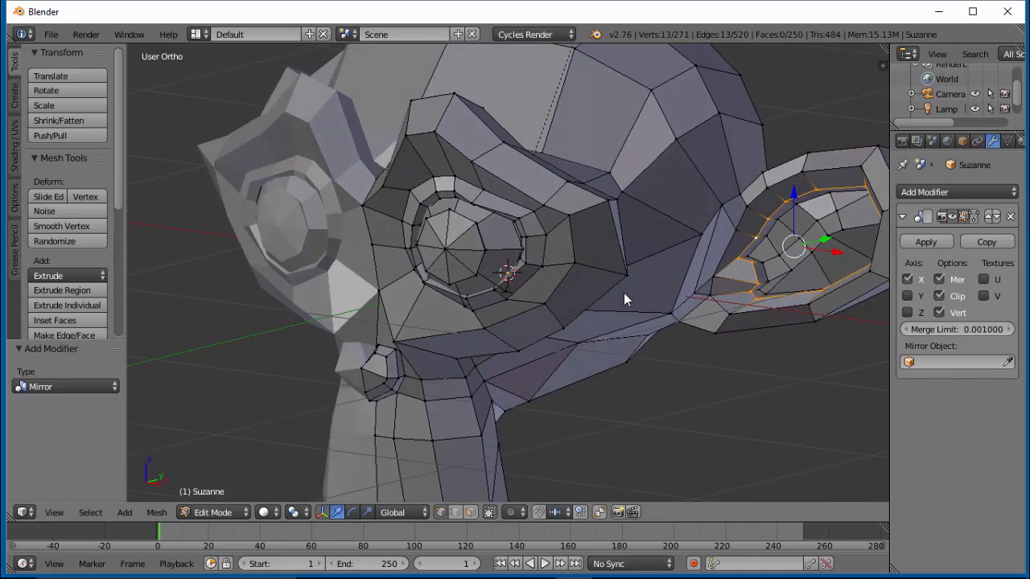
pyautogui.hotkey('ctrl', 'z')
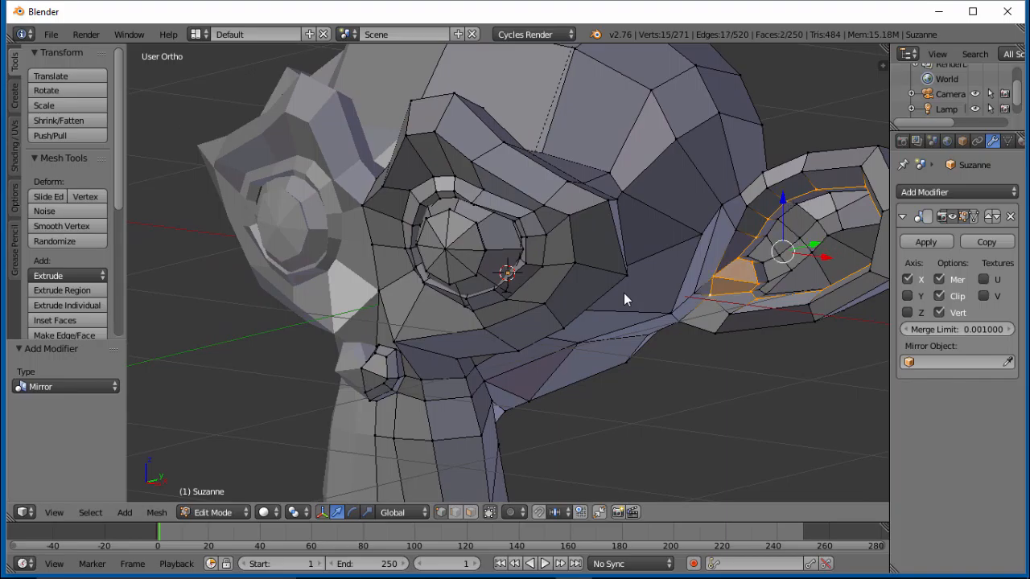
pyautogui.scroll(3, 625, 300)
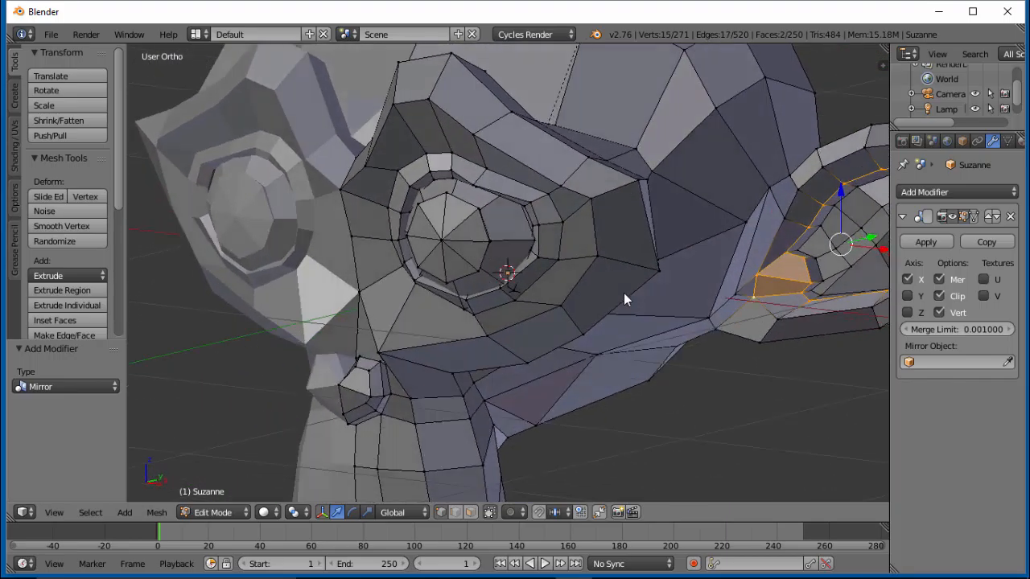
pyautogui.moveTo(625, 299); pyautogui.dragTo(624, 300, button='middle')
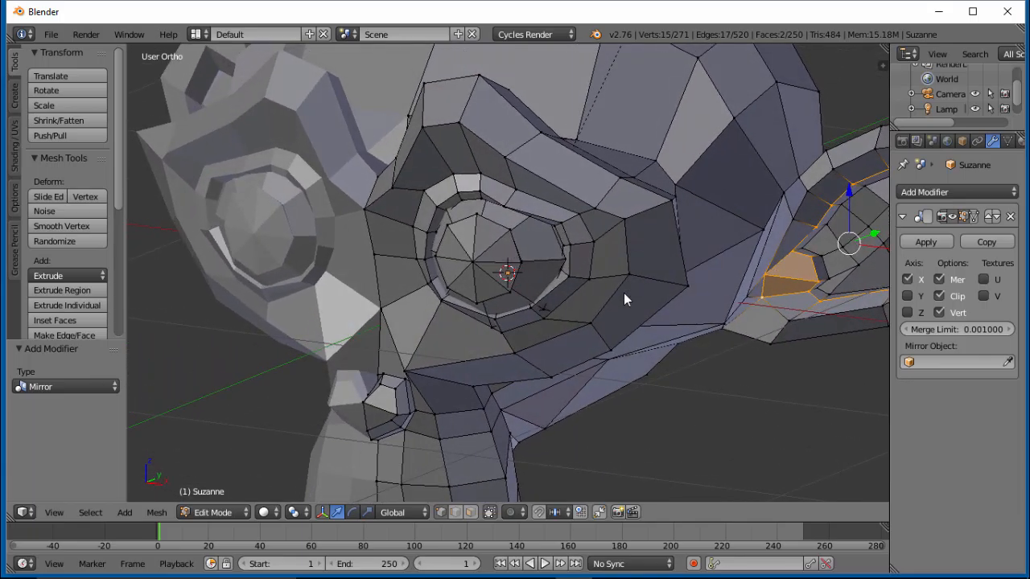
# Undo the added corner faces so only the edge loop around the inner rim of the ear is selected
pyautogui.hotkey('ctrl', 'z')
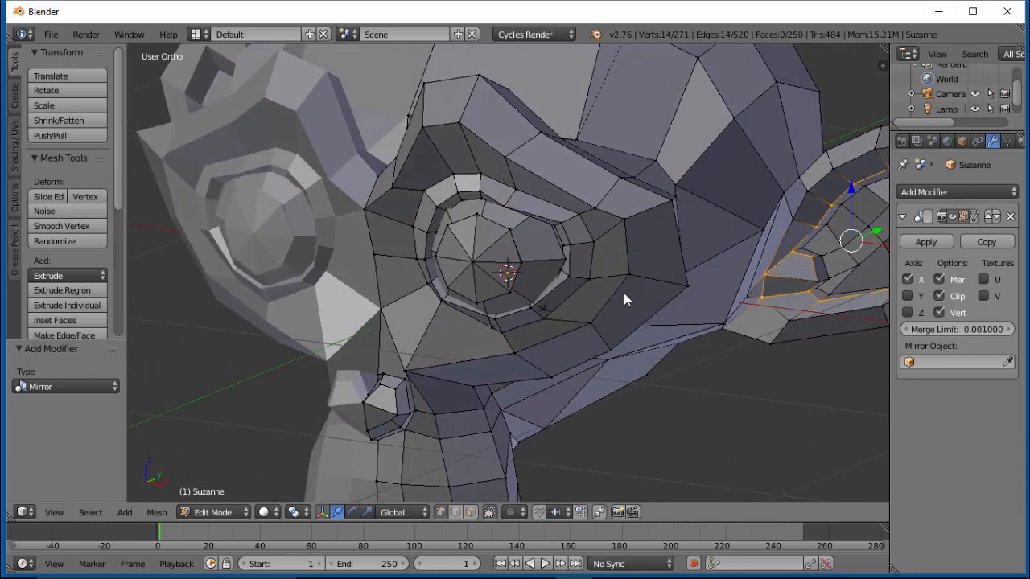
pyautogui.hotkey('ctrl', 'z')
pyautogui.moveTo(624, 299); pyautogui.dragTo(624, 299, button='middle')
pyautogui.scroll(-8, 624, 299)
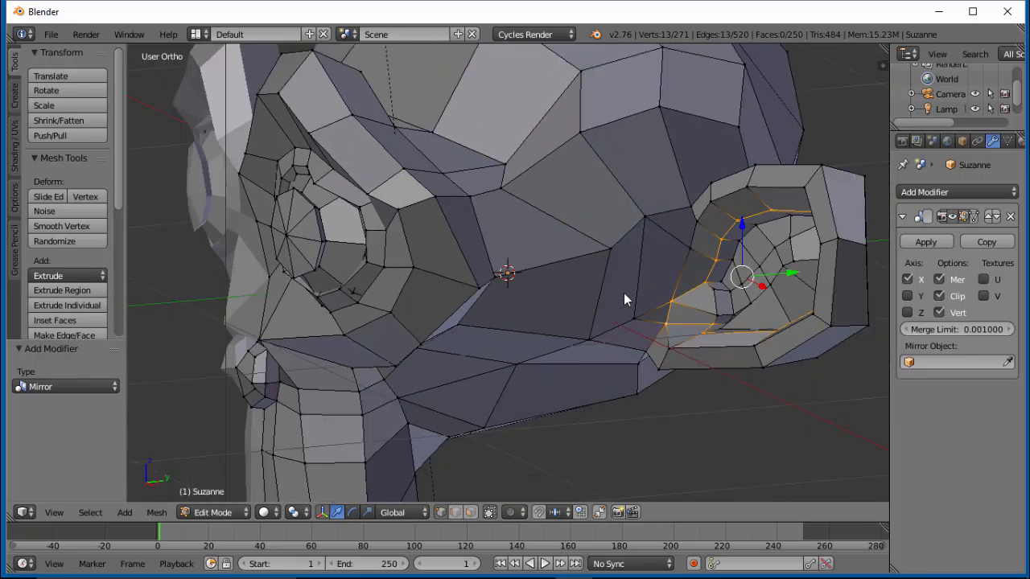
pyautogui.moveTo(624, 300); pyautogui.dragTo(624, 299, button='middle')
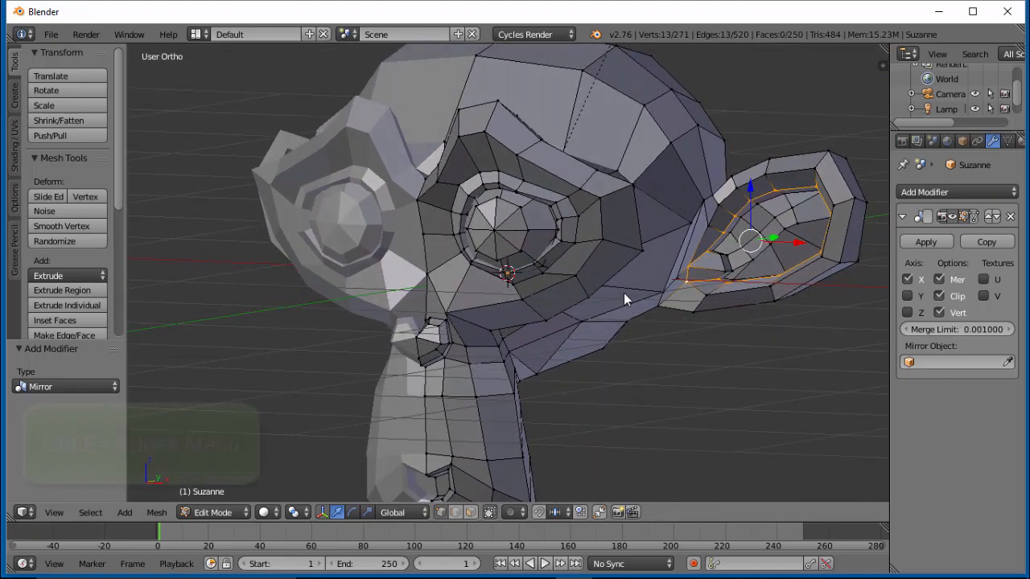
# Mark the loop around the ear's inner rim as a seam and deselect everything
pyautogui.hotkey('ctrl', 'e')
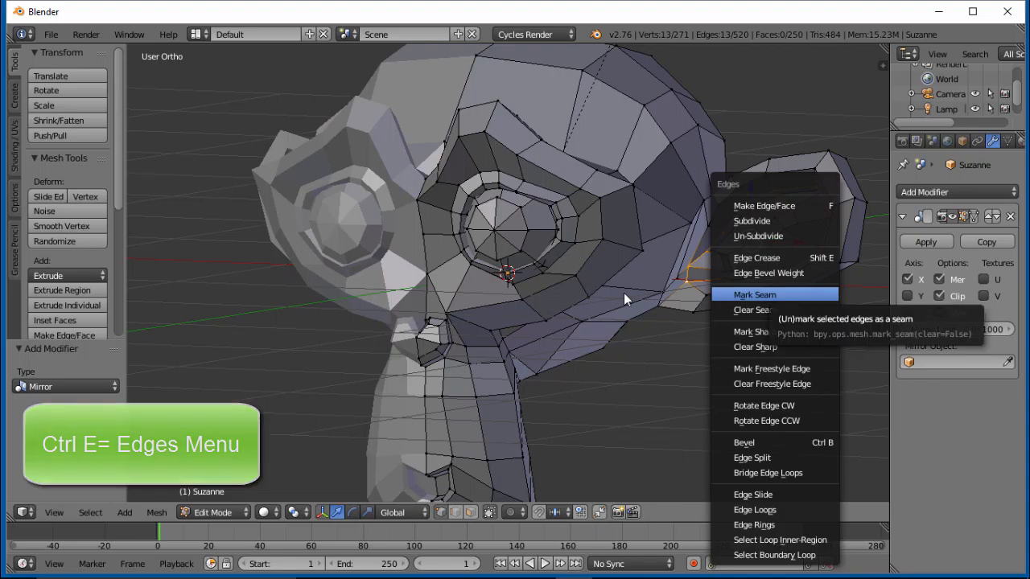
pyautogui.press('Return')
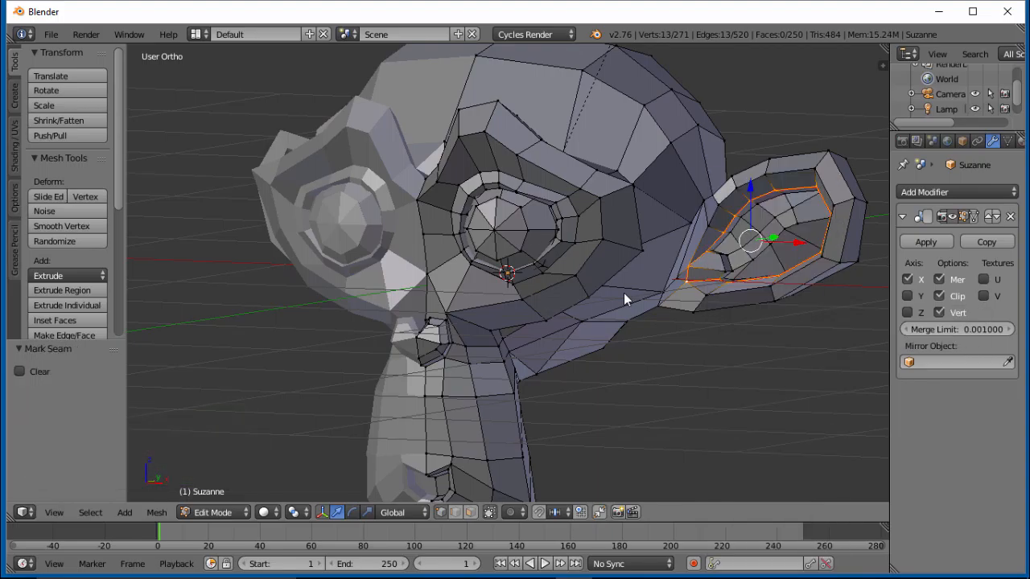
pyautogui.press('a')
# Examine the ear seam and the edge flow around the face from the front, side, above and back of the head
pyautogui.press('KP_8')
pyautogui.press('KP_8')
pyautogui.press('KP_8')
pyautogui.press('KP_8')
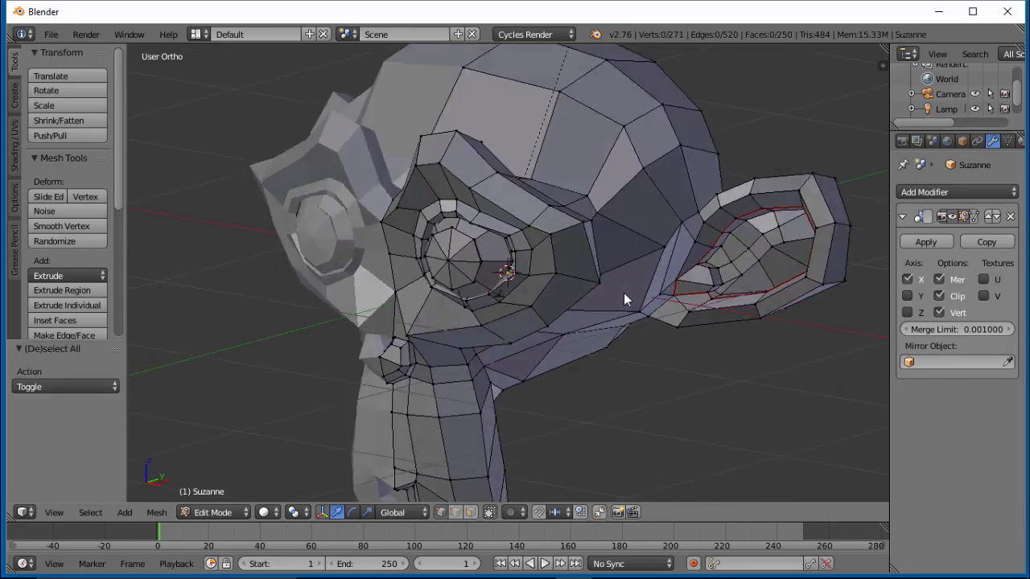
pyautogui.press('KP_8')
pyautogui.press('KP_8')
pyautogui.press('KP_8')
pyautogui.press('KP_8')
pyautogui.press('KP_8')
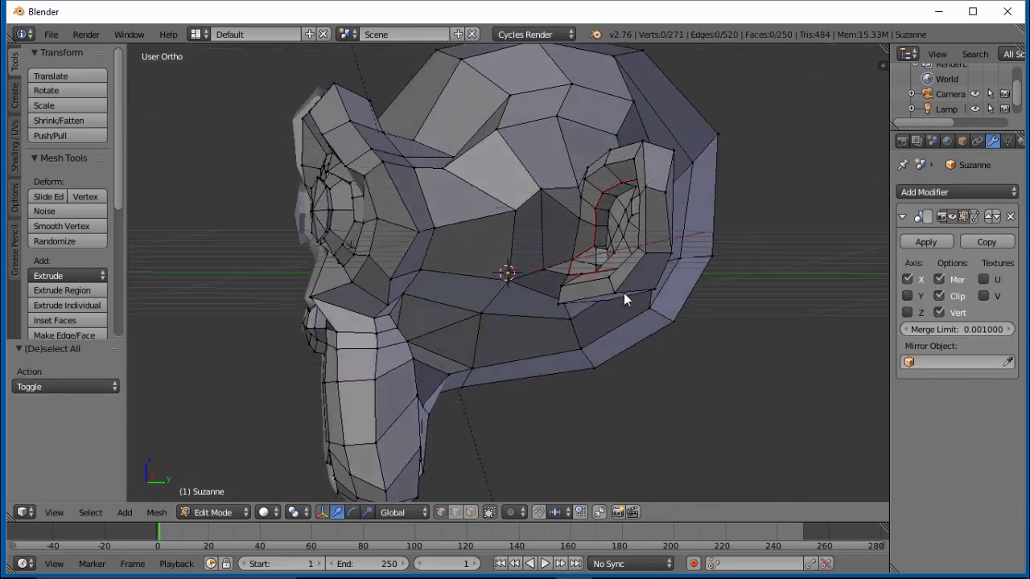
pyautogui.press('KP_8')
pyautogui.press('KP_8')
pyautogui.press('KP_8')
pyautogui.press('KP_8')
pyautogui.press('KP_8')
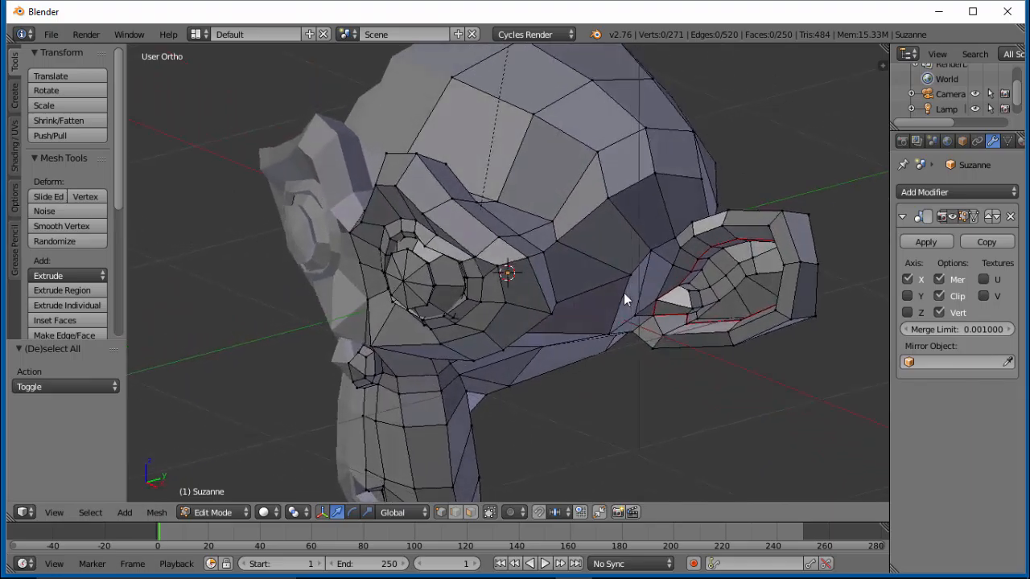
pyautogui.press('KP_8')
pyautogui.press('KP_8')
pyautogui.press('KP_8')
pyautogui.press('KP_8')
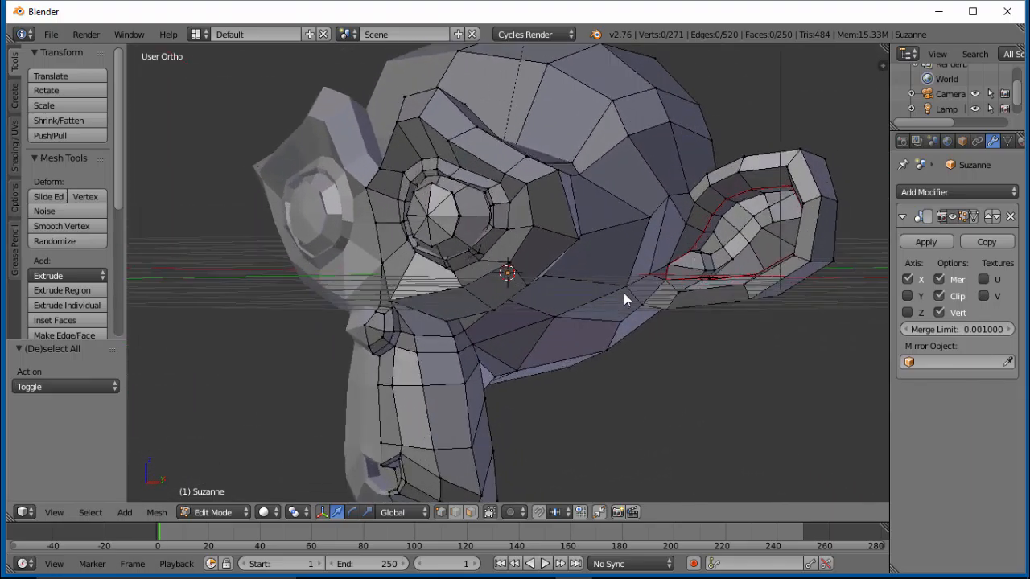
pyautogui.press('KP_8')
pyautogui.press('KP_8')
pyautogui.press('KP_8')
pyautogui.press('KP_8')
pyautogui.press('KP_8')
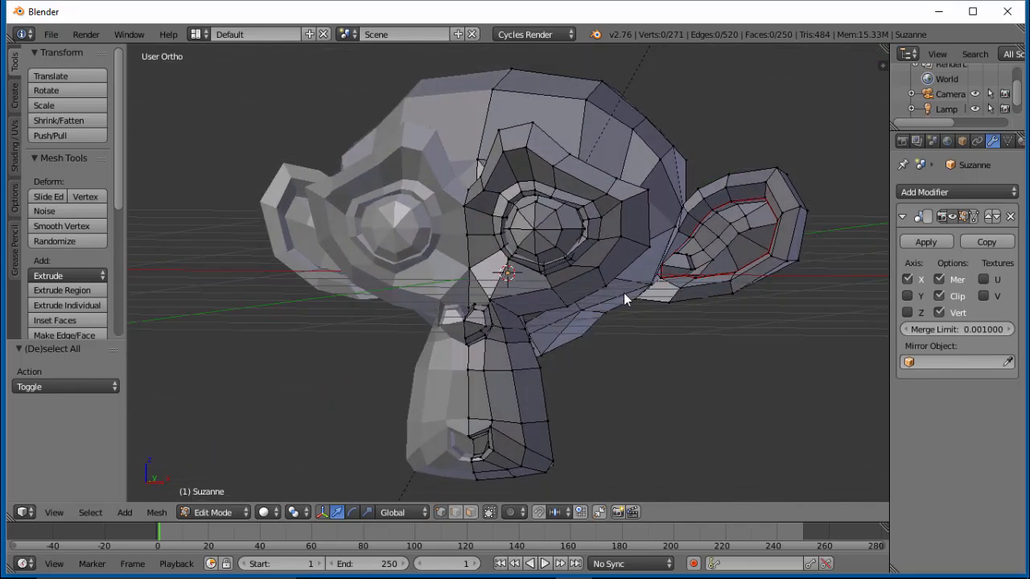
pyautogui.scroll(1, 625, 299)
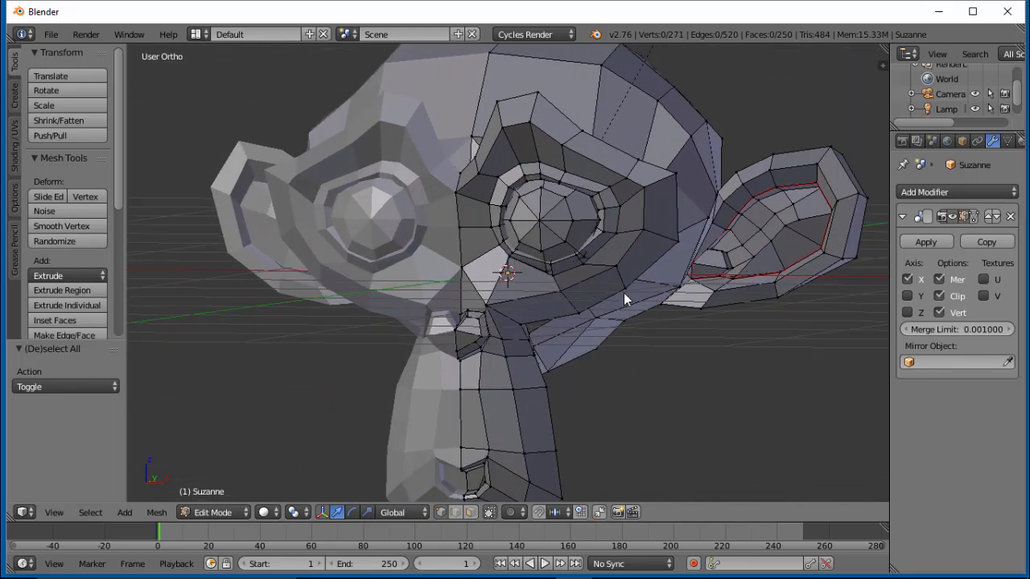
pyautogui.press('KP_6')
pyautogui.press('KP_6')
pyautogui.press('KP_6')
pyautogui.press('KP_8')
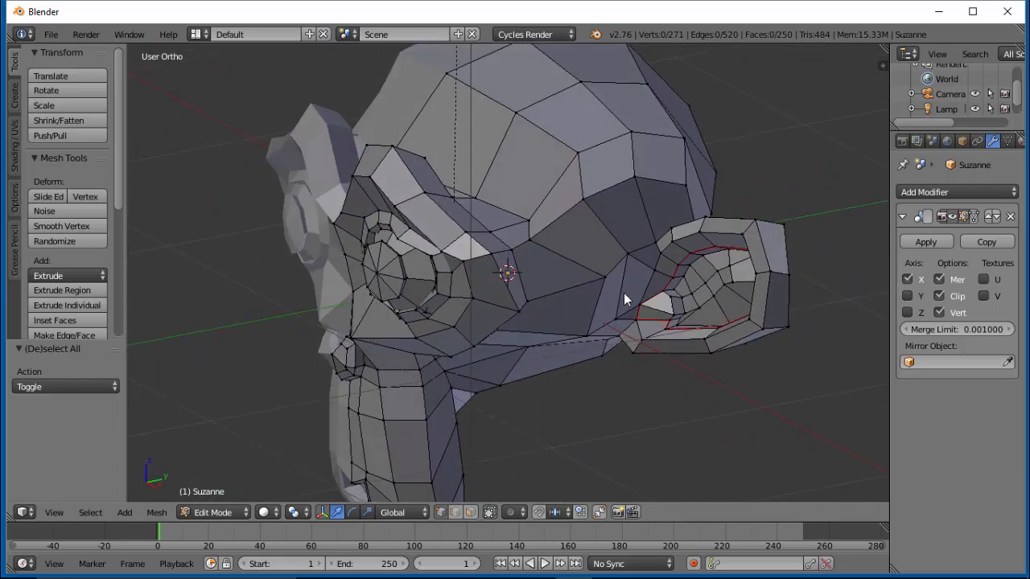
pyautogui.press('KP_4')
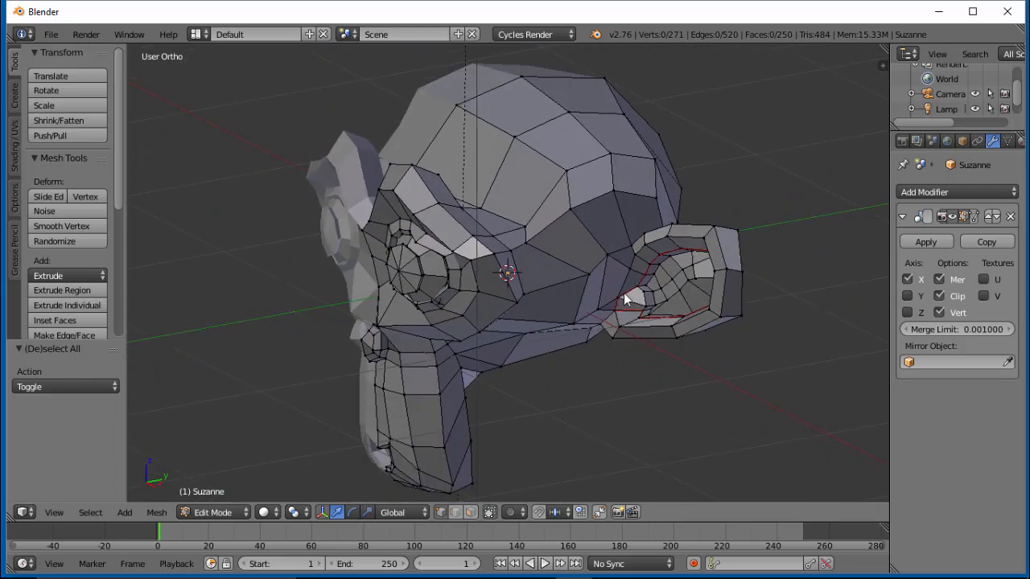
pyautogui.press('KP_4')
pyautogui.press('KP_4')
pyautogui.press('KP_8')
pyautogui.press('KP_8')
pyautogui.press('KP_8')
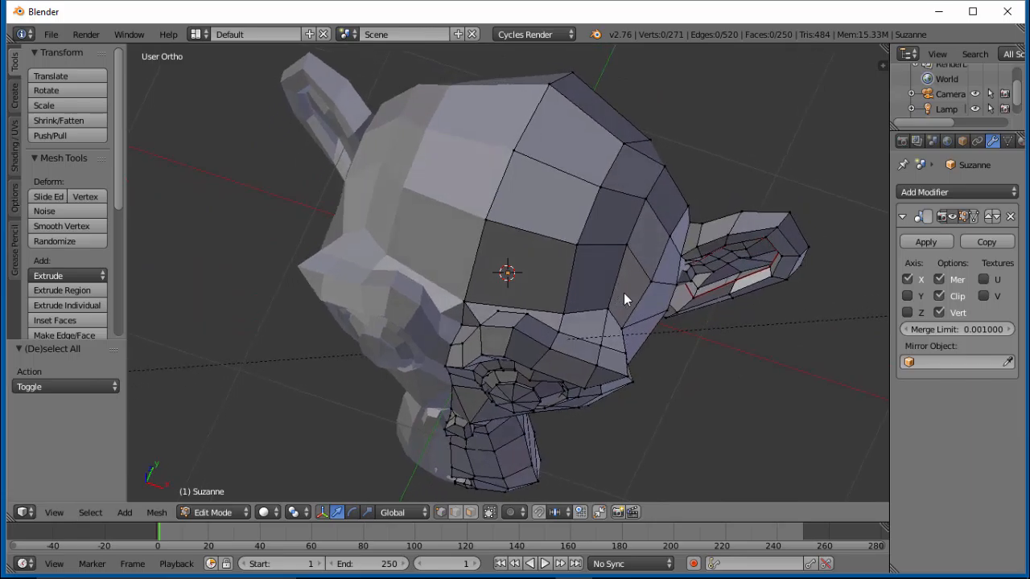
pyautogui.press('KP_8')
pyautogui.press('KP_8')
pyautogui.press('KP_4')
pyautogui.press('KP_4')
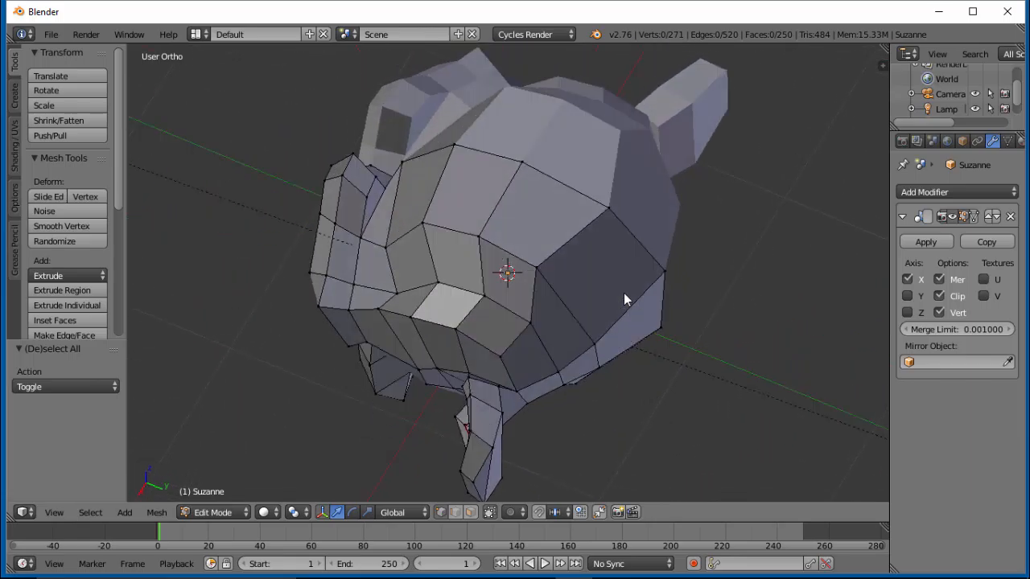
pyautogui.press('KP_4')
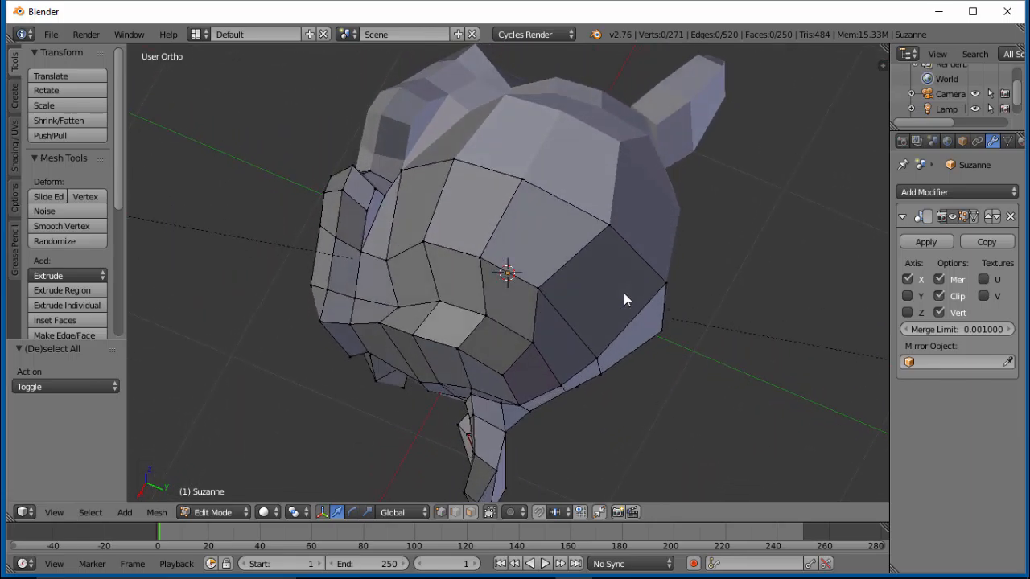
# Select the chain of vertices bordering the face, from behind the brow down the cheek and along the side of the muzzle
pyautogui.hotkey('ctrl', 'z')
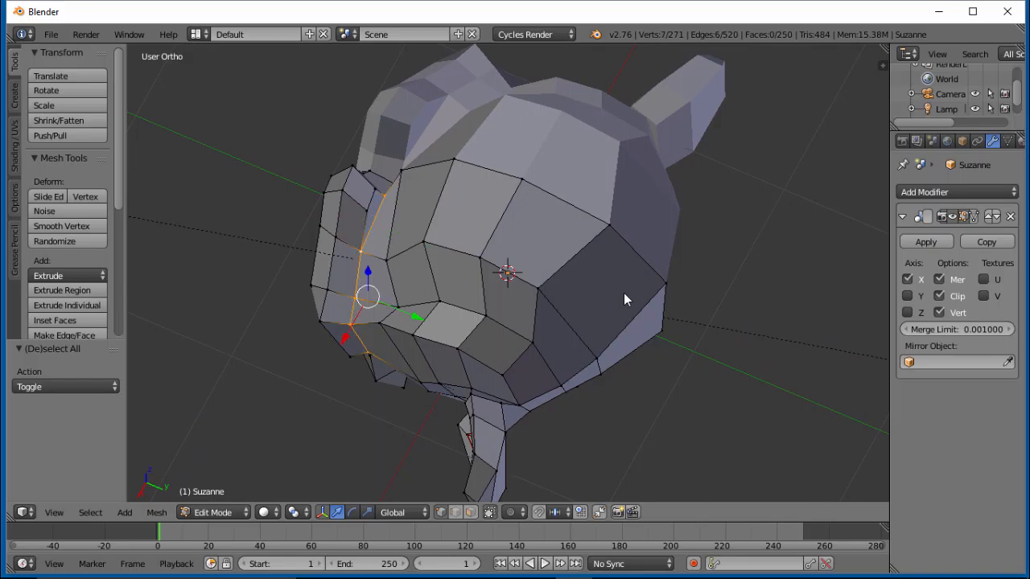
pyautogui.moveTo(624, 295); pyautogui.dragTo(625, 298, button='middle')
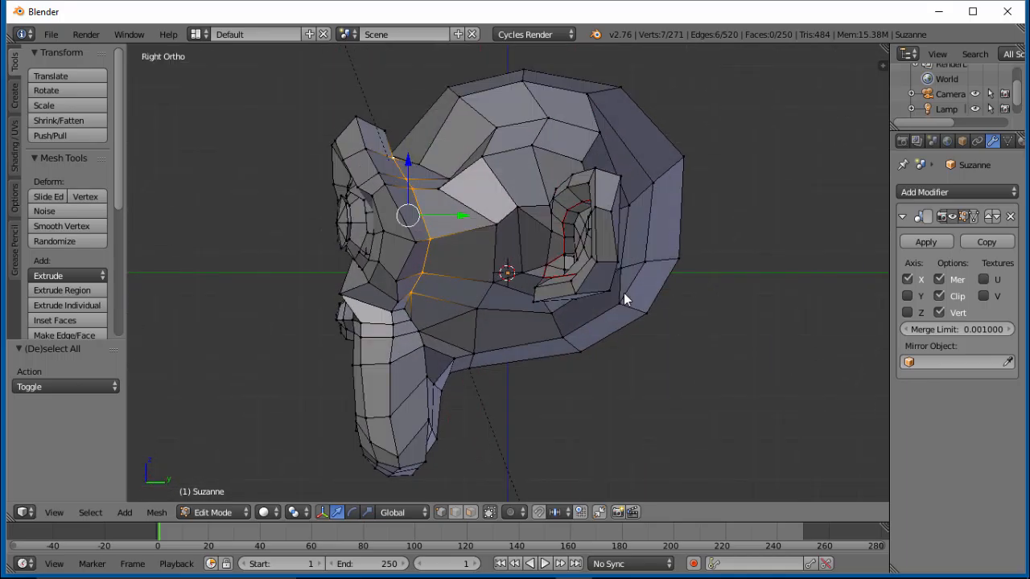
pyautogui.hotkey('ctrl', 'z')
pyautogui.hotkey('ctrl', 'z')
pyautogui.hotkey('ctrl', 'z')
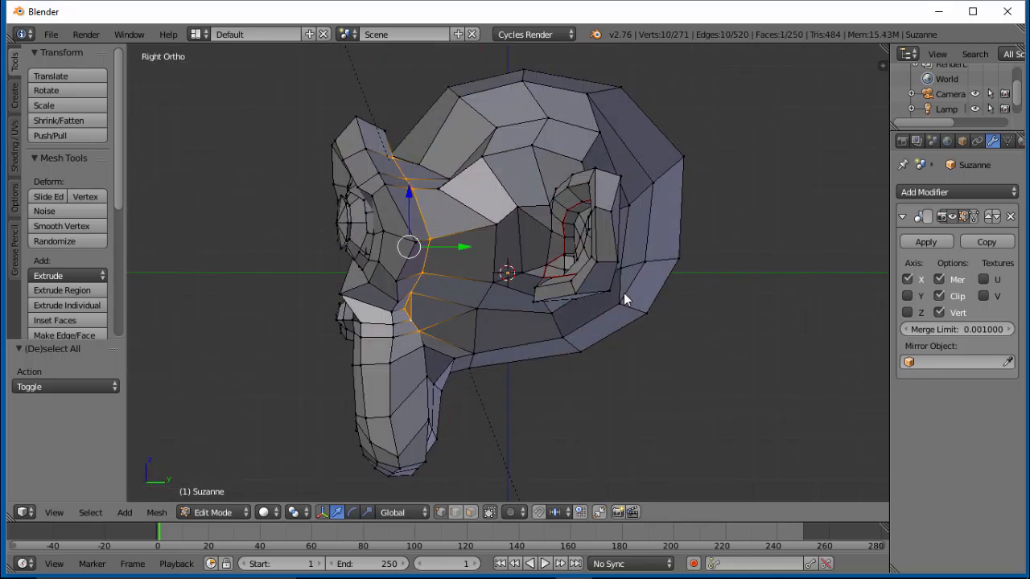
pyautogui.hotkey('ctrl', 'z')
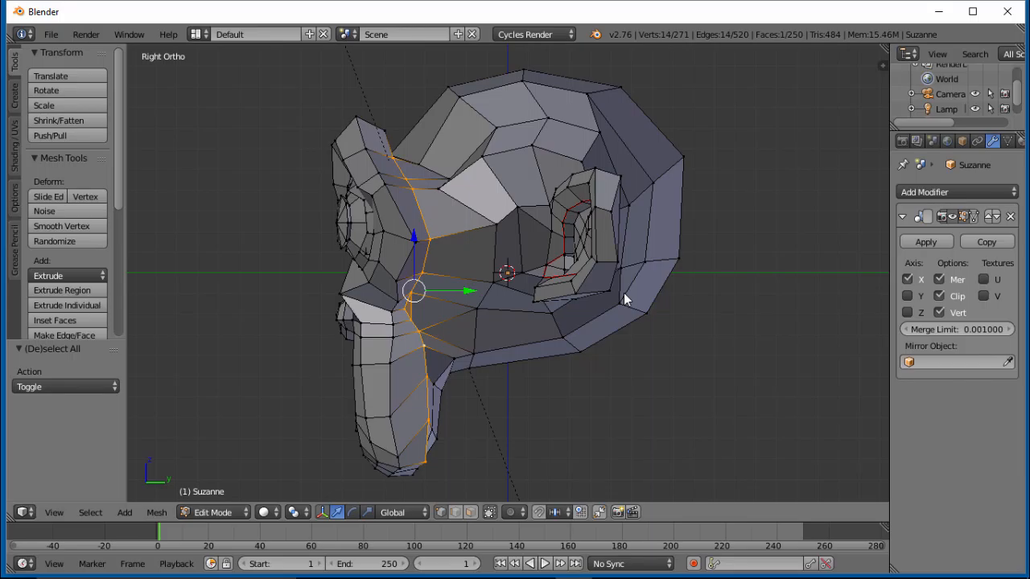
# Extend the face outline selection with the vertices running inward under the jaw behind the muzzle
pyautogui.moveTo(624, 297); pyautogui.dragTo(625, 298, button='middle')
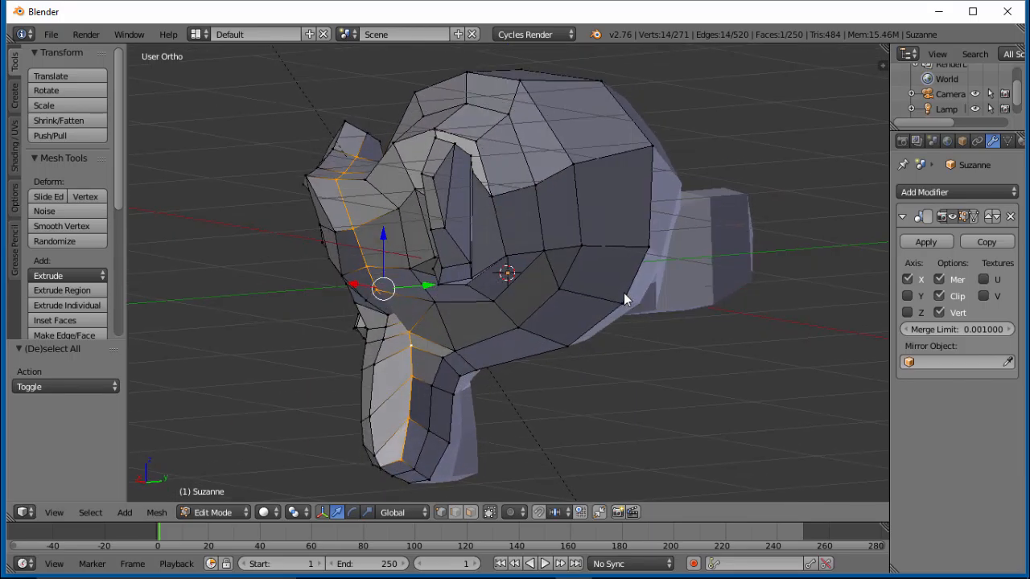
pyautogui.moveTo(624, 298); pyautogui.dragTo(624, 297, button='middle')
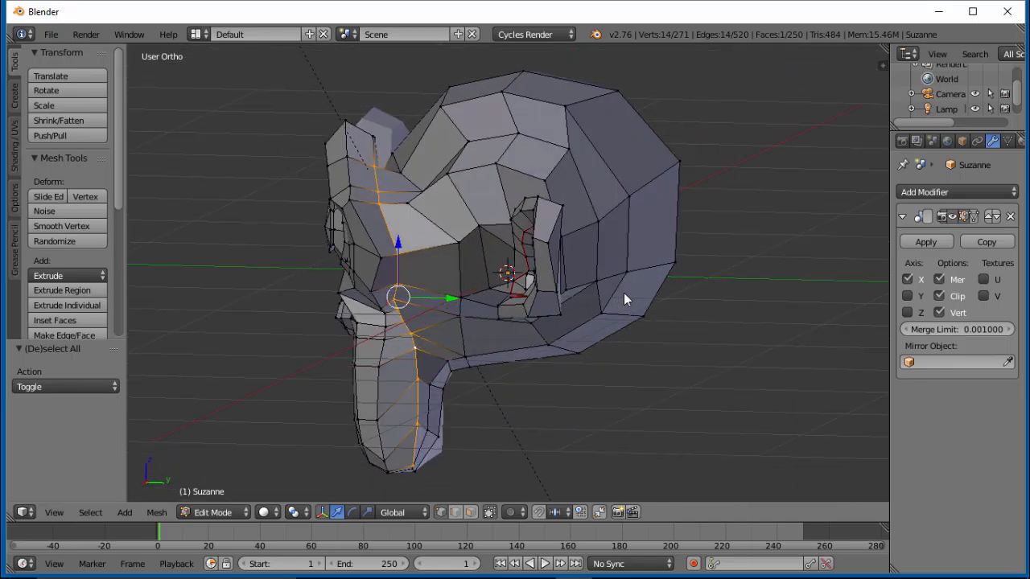
pyautogui.hotkey('ctrl', 'z')
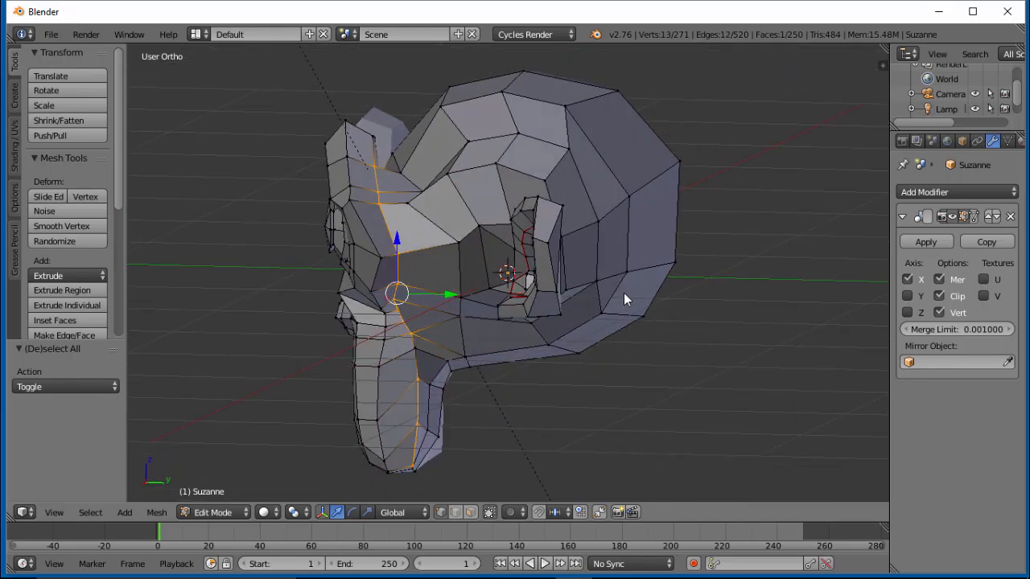
pyautogui.hotkey('ctrl', 'shift', 'z')
pyautogui.hotkey('ctrl', 'shift', 'z')
pyautogui.moveTo(624, 300); pyautogui.dragTo(625, 300, button='middle')
pyautogui.hotkey('ctrl', 'shift', 'z')
pyautogui.scroll(-2, 625, 300)
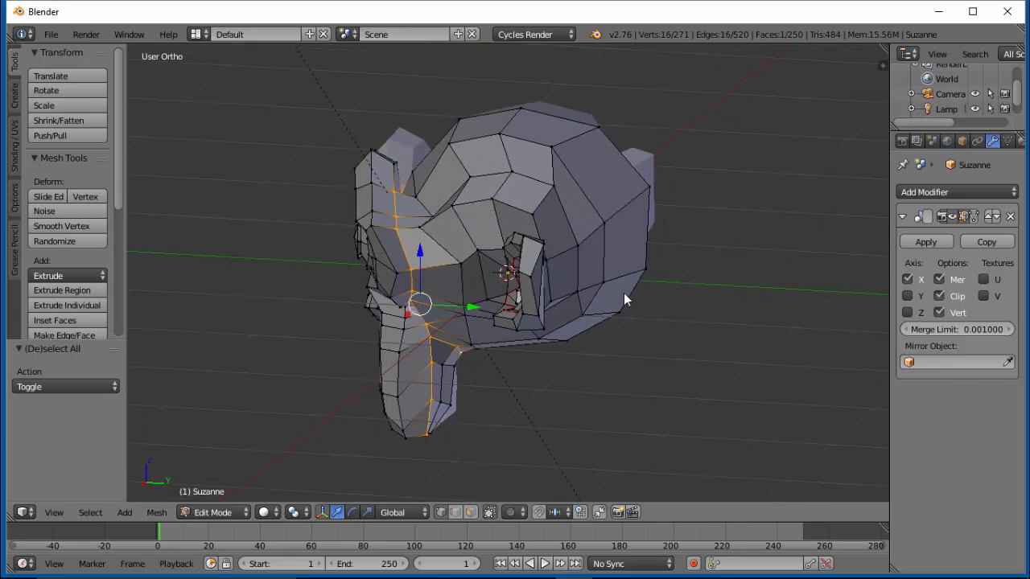
# Box-deselect the vertices along the side of the muzzle, keeping the outline from the brow to under the jaw
pyautogui.press('b')
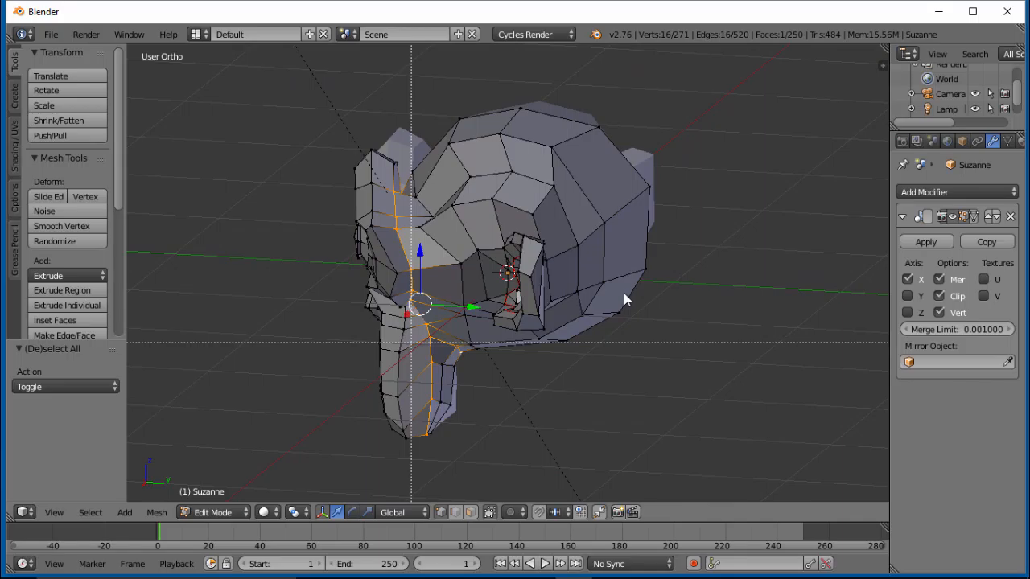
pyautogui.moveTo(411, 343); pyautogui.dragTo(436, 442)
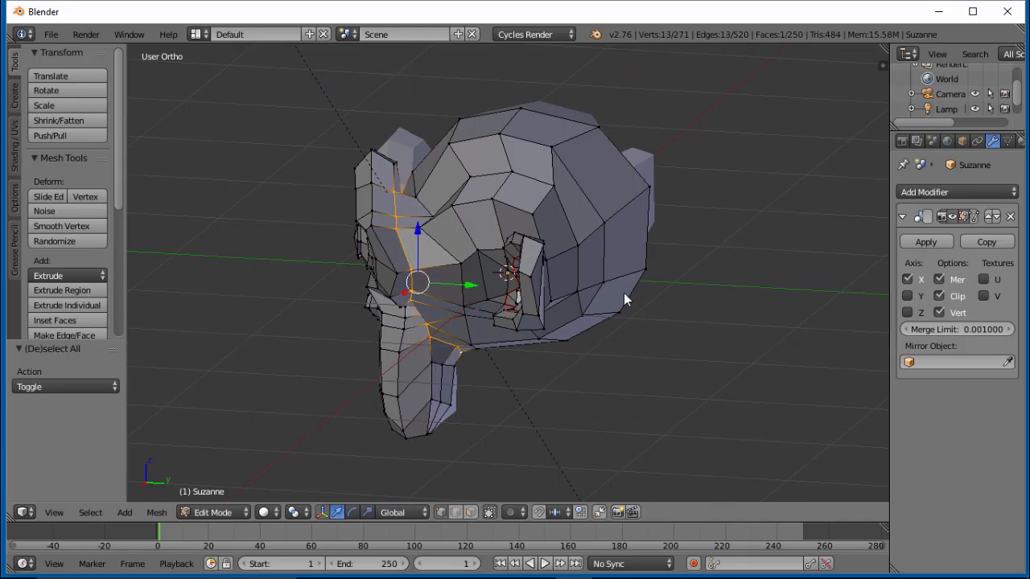
pyautogui.moveTo(626, 299); pyautogui.dragTo(625, 295, button='middle')
pyautogui.scroll(5, 626, 295)
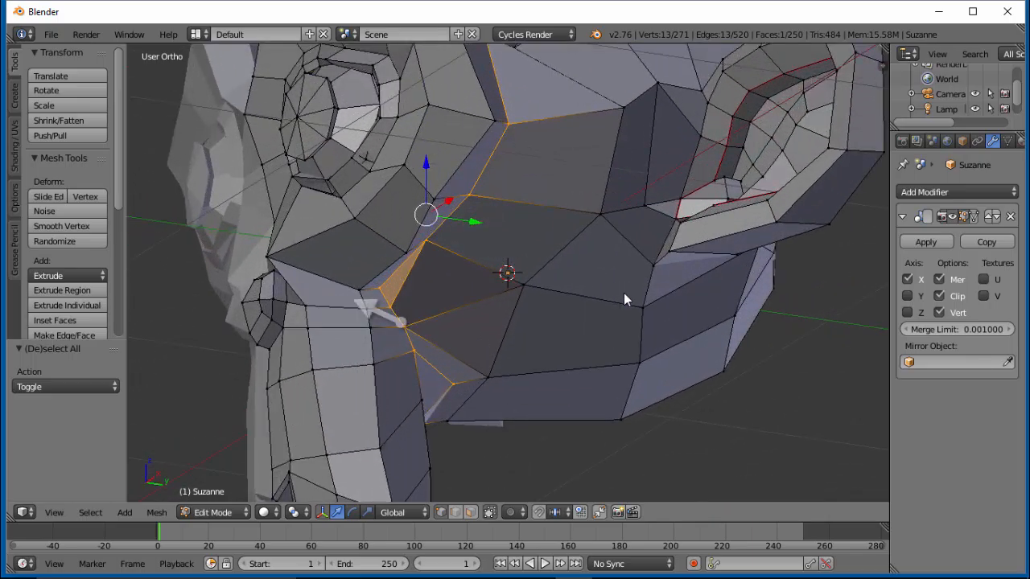
pyautogui.scroll(2, 626, 299)
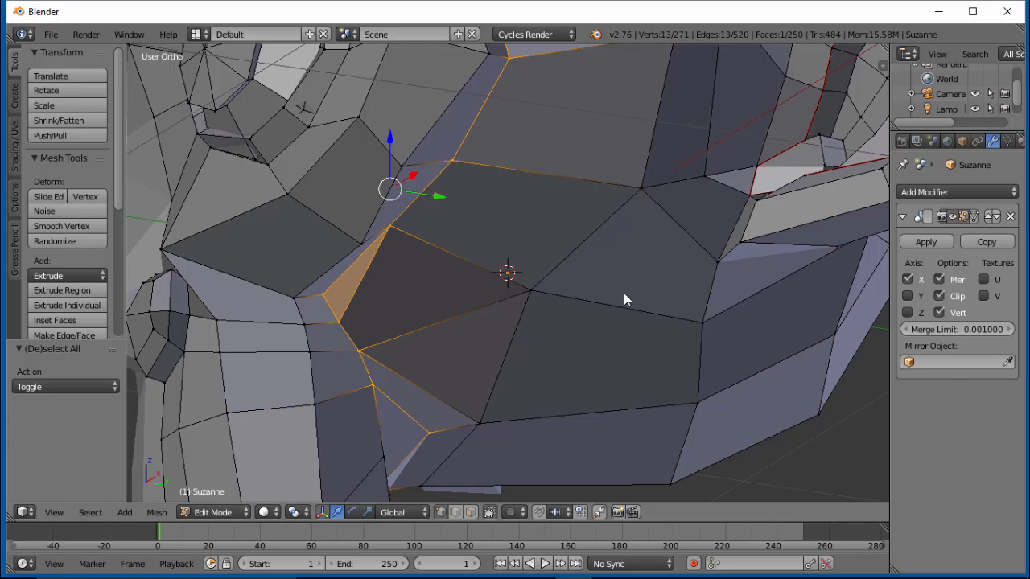
# Switch to edge selection, deselect the extra edge of the small cheek triangle and add the edge reaching the centre line under the jaw
pyautogui.click(455, 513)
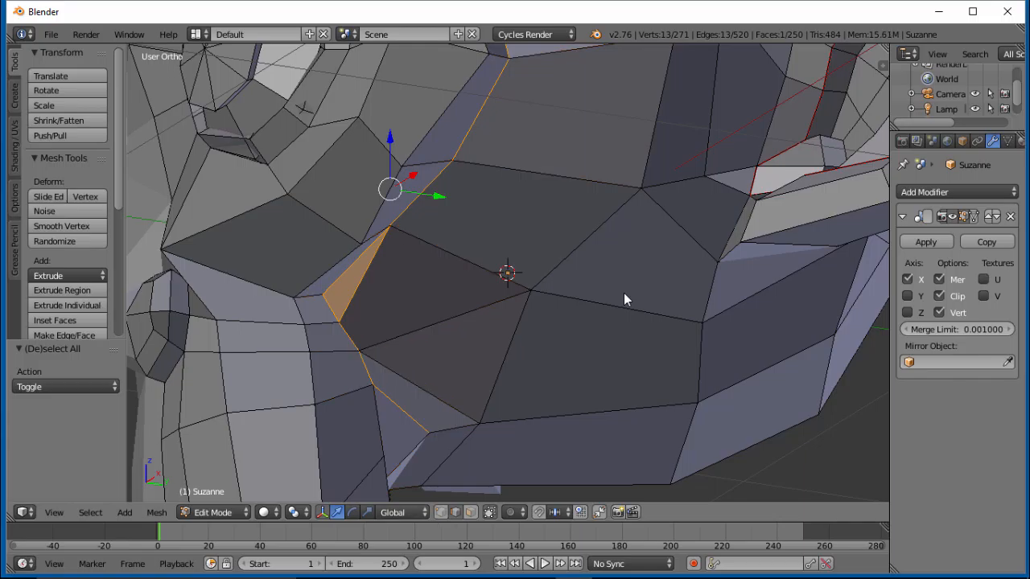
pyautogui.keyDown('shift'); pyautogui.rightClick(365, 275); pyautogui.keyUp('shift')
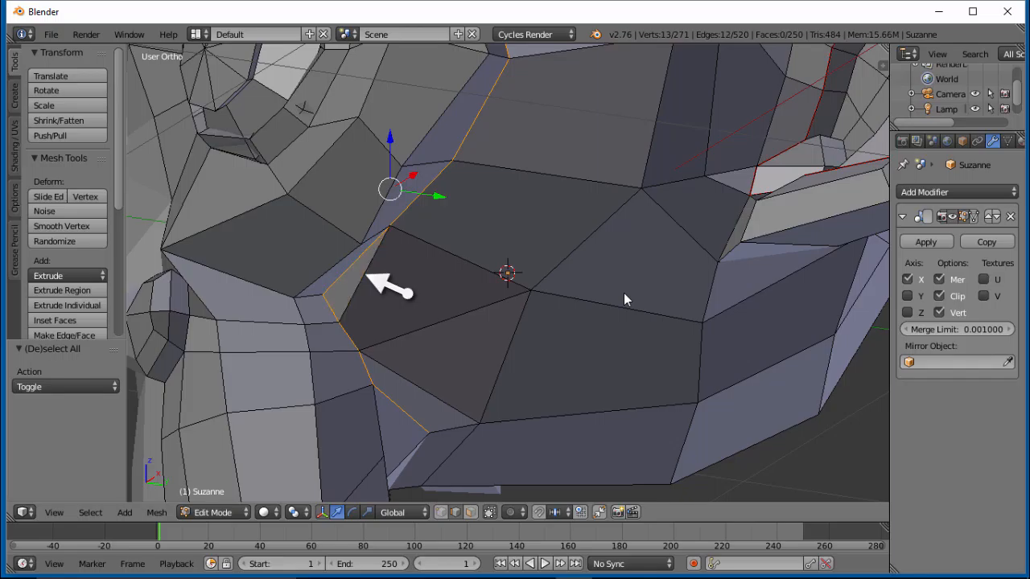
pyautogui.moveTo(365, 274); pyautogui.dragTo(355, 285, button='middle')
pyautogui.moveTo(626, 300); pyautogui.dragTo(626, 299, button='middle')
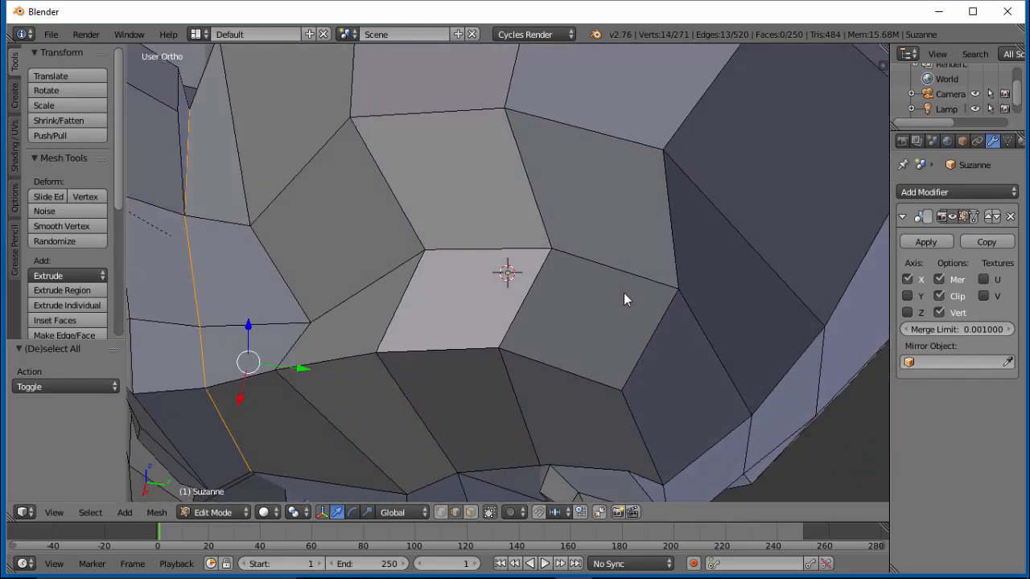
# Mark the selected face outline edges as a seam and deselect everything
pyautogui.hotkey('ctrl', 'e')
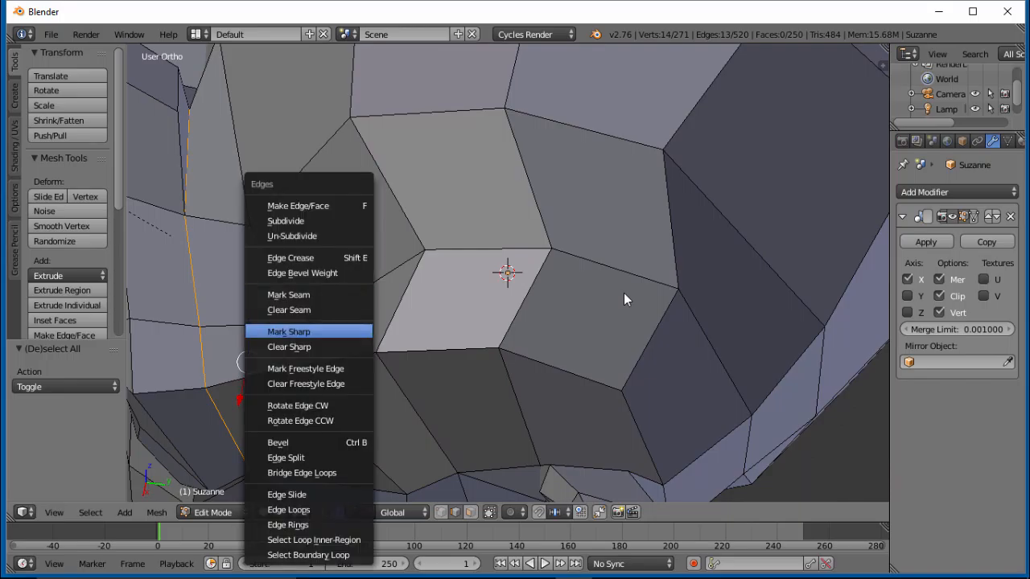
pyautogui.press('Up')
pyautogui.press('Up')
pyautogui.press('Return')
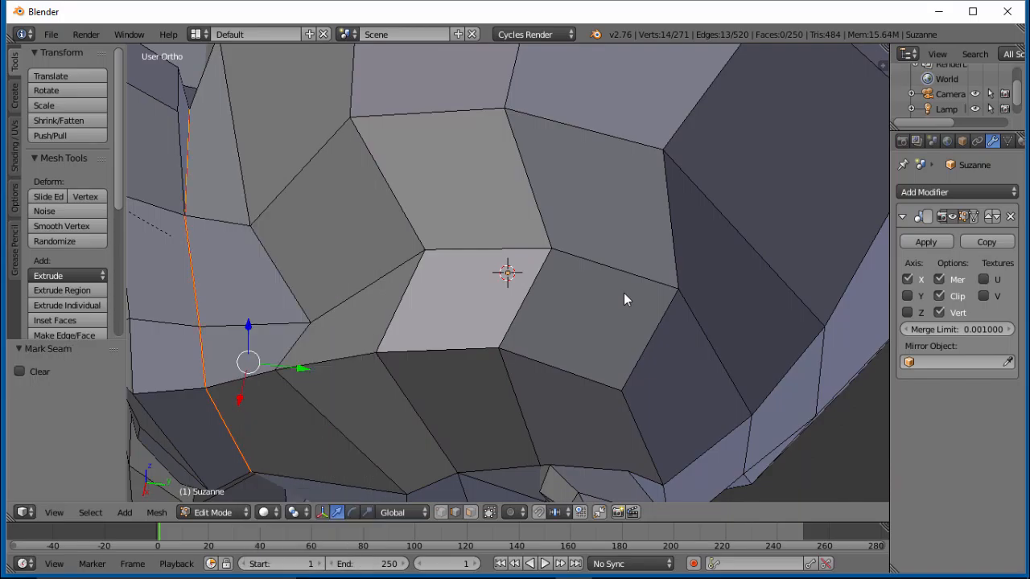
pyautogui.moveTo(626, 300); pyautogui.dragTo(626, 300, button='middle')
pyautogui.press('a')
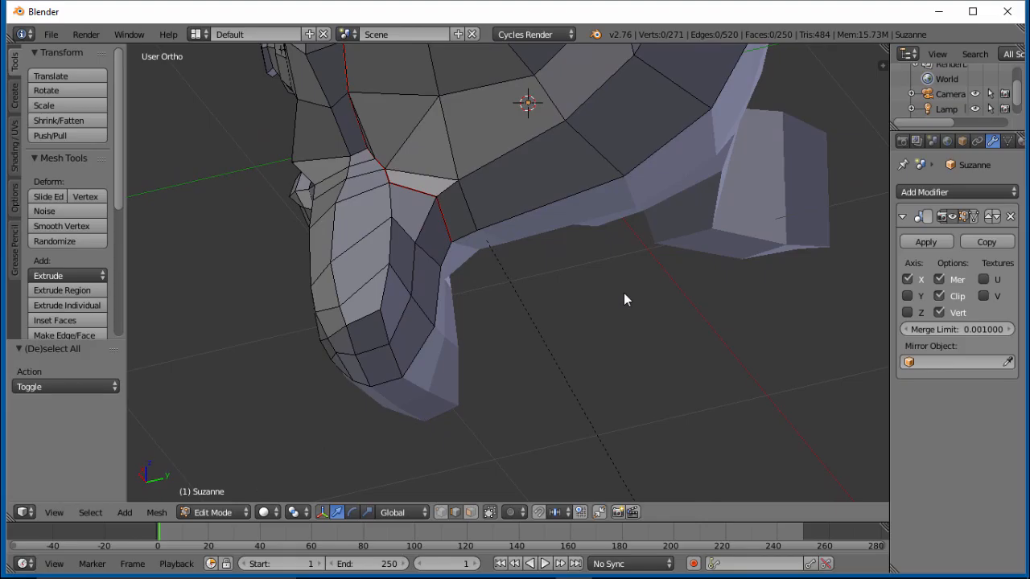
# Select the three centre-line edges along the back of the muzzle and mark them as a seam
pyautogui.rightClick(418, 352)
pyautogui.keyDown('shift'); pyautogui.rightClick(436, 309); pyautogui.keyUp('shift')
pyautogui.keyDown('shift'); pyautogui.rightClick(445, 265); pyautogui.keyUp('shift')
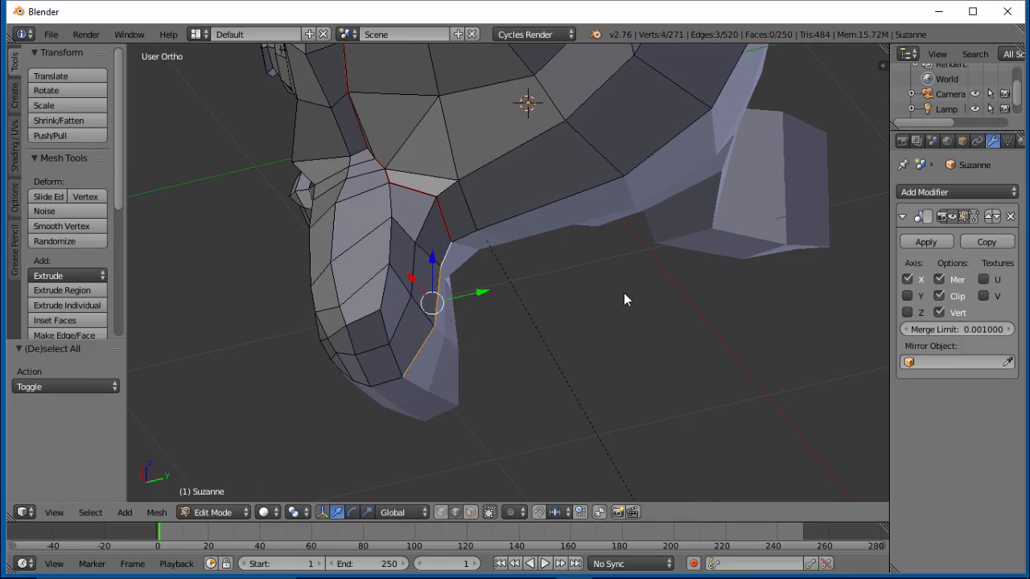
pyautogui.hotkey('ctrl', 'e')
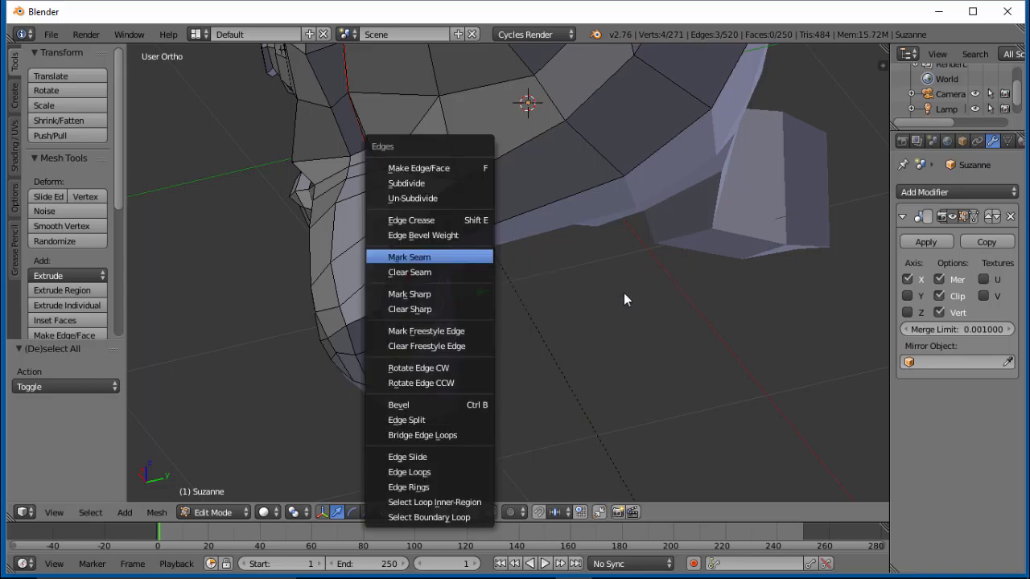
pyautogui.click(410, 255)
# Select the four centre-line edges along the underside of the head, from the jaw to the lower back
pyautogui.rightClick(463, 236)
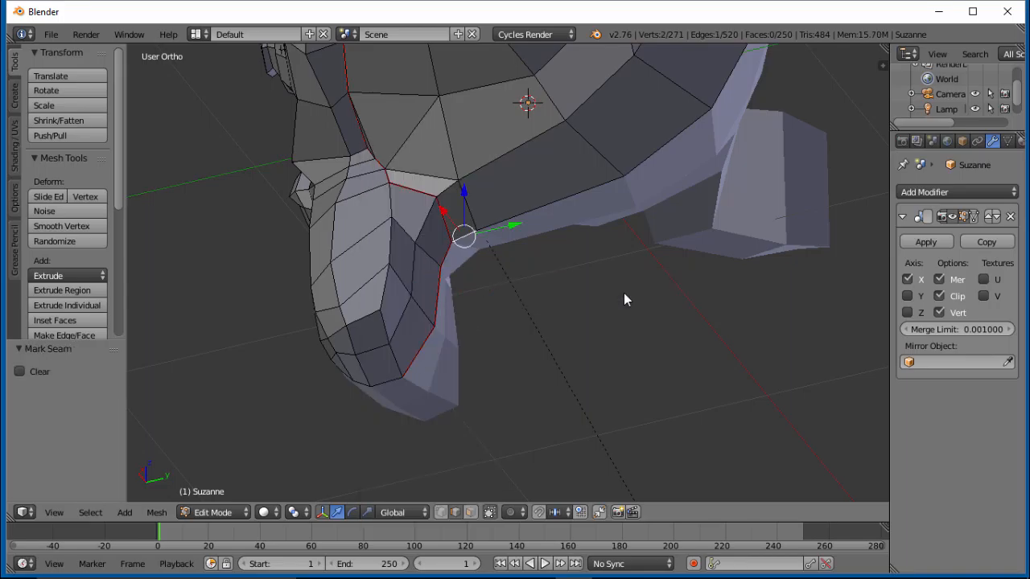
pyautogui.keyDown('shift'); pyautogui.rightClick(563, 200); pyautogui.keyUp('shift')
pyautogui.keyDown('shift'); pyautogui.rightClick(668, 143); pyautogui.keyUp('shift')
pyautogui.keyDown('shift'); pyautogui.rightClick(729, 78); pyautogui.keyUp('shift')
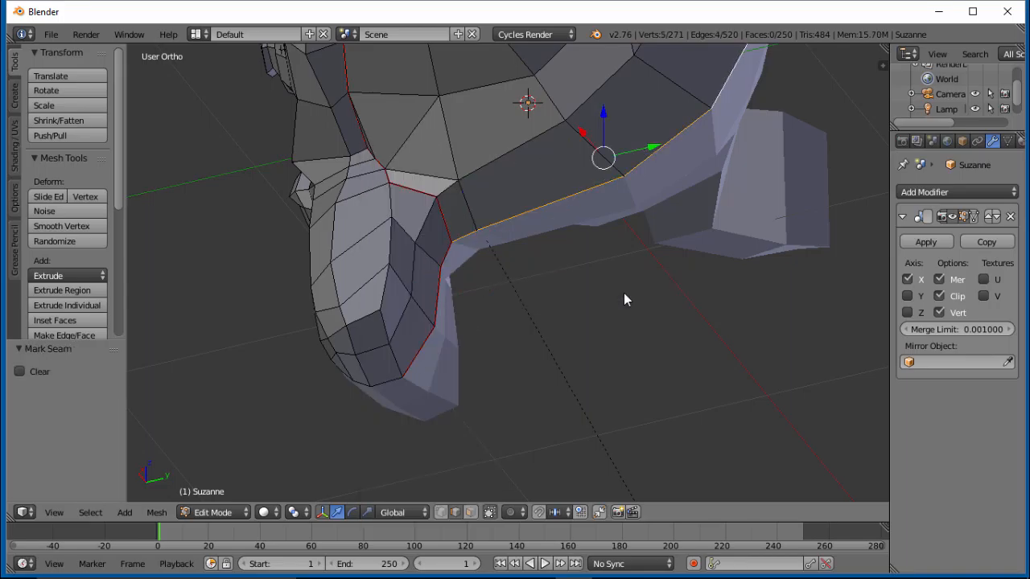
# Extend the centre-line selection up the back of the head and over the top to the forehead, and mark it as a seam
pyautogui.moveTo(729, 79)
pyautogui.mouseDown(button='middle')
pyautogui.moveTo(676, 121)
pyautogui.moveTo(668, 165)
pyautogui.mouseUp(button='middle')
pyautogui.moveTo(626, 300); pyautogui.dragTo(626, 299, button='middle')
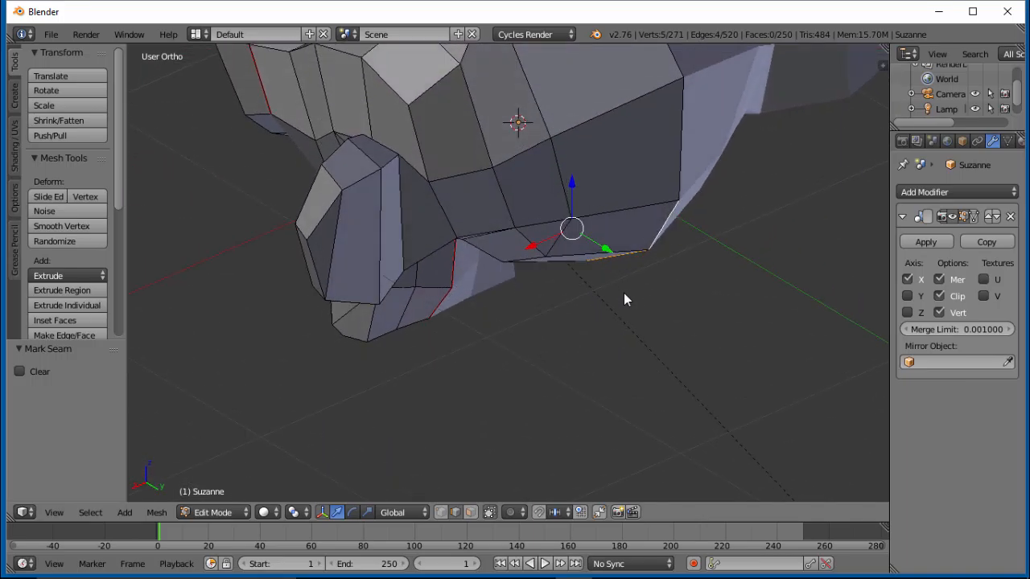
pyautogui.keyDown('shift'); pyautogui.rightClick(681, 141); pyautogui.keyUp('shift')
pyautogui.moveTo(681, 141); pyautogui.dragTo(682, 213, button='middle')
pyautogui.keyDown('shift'); pyautogui.rightClick(658, 176); pyautogui.keyUp('shift')
pyautogui.keyDown('shift'); pyautogui.rightClick(596, 84); pyautogui.keyUp('shift')
pyautogui.moveTo(626, 299); pyautogui.dragTo(626, 299, button='middle')
pyautogui.keyDown('shift'); pyautogui.rightClick(504, 164); pyautogui.keyUp('shift')
pyautogui.keyDown('shift'); pyautogui.rightClick(409, 197); pyautogui.keyUp('shift')
pyautogui.keyDown('shift'); pyautogui.rightClick(516, 80); pyautogui.keyUp('shift')
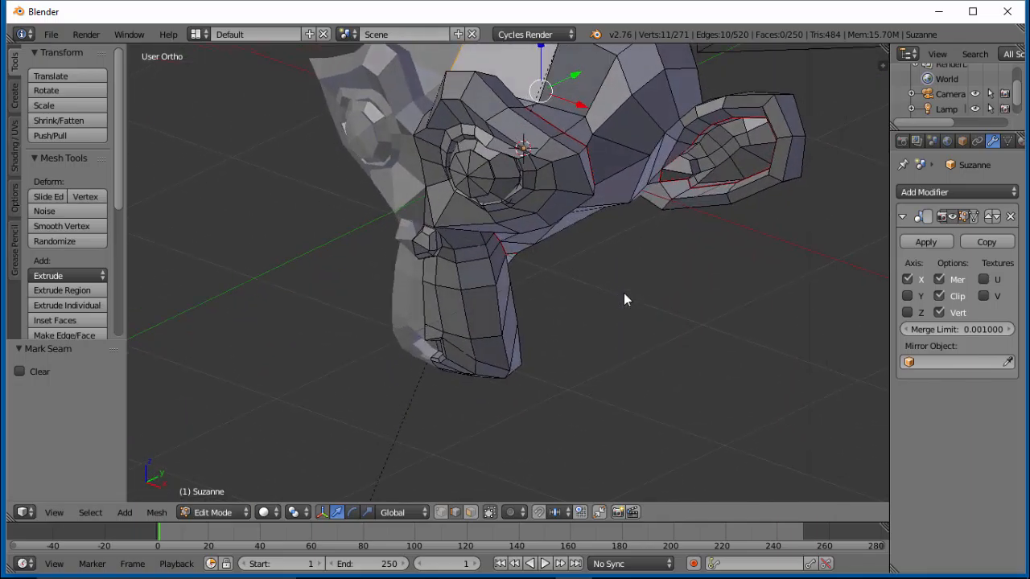
pyautogui.hotkey('ctrl', 'e')
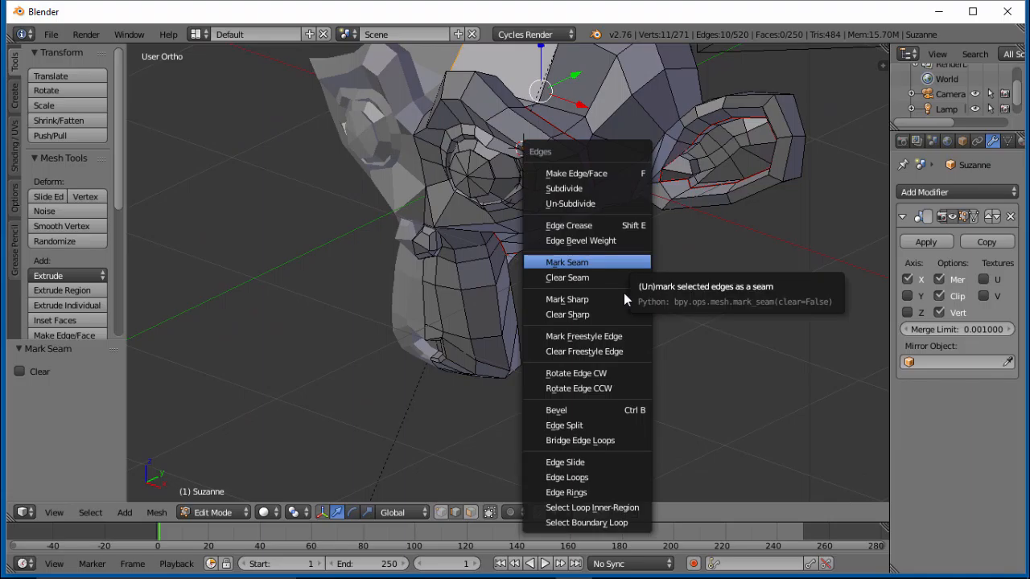
pyautogui.press('Return')
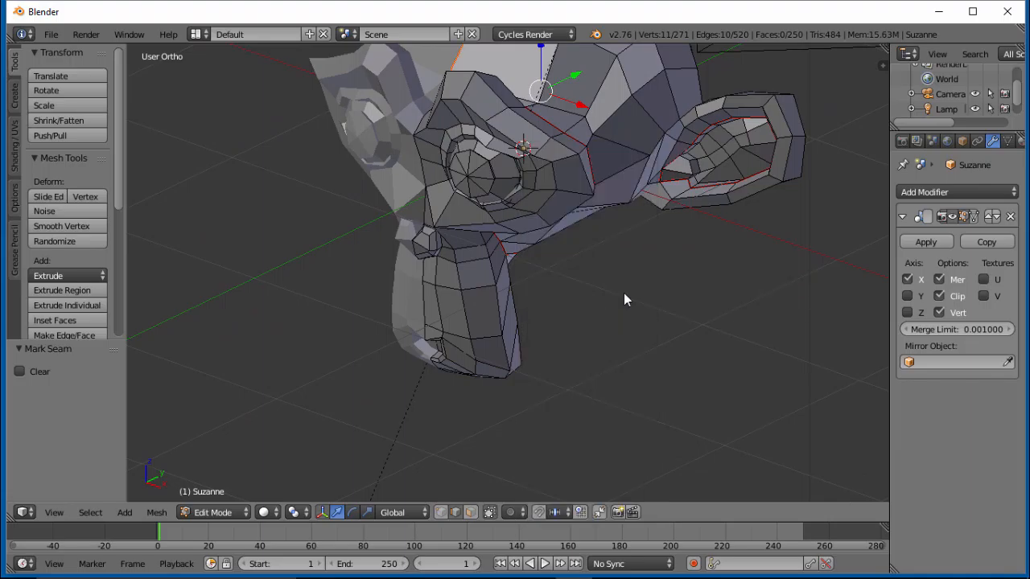
# Apply the Mirror modifier in Object Mode and return to Edit Mode with the whole mesh deselected
pyautogui.moveTo(626, 299); pyautogui.dragTo(626, 299, button='middle')
pyautogui.scroll(-3, 626, 300)
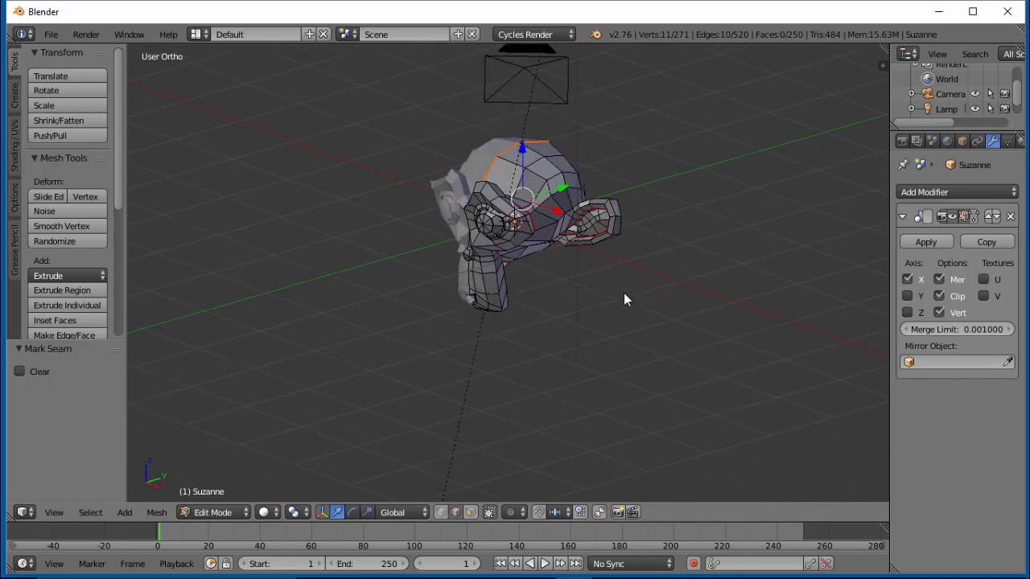
pyautogui.press('a')
pyautogui.press('a')
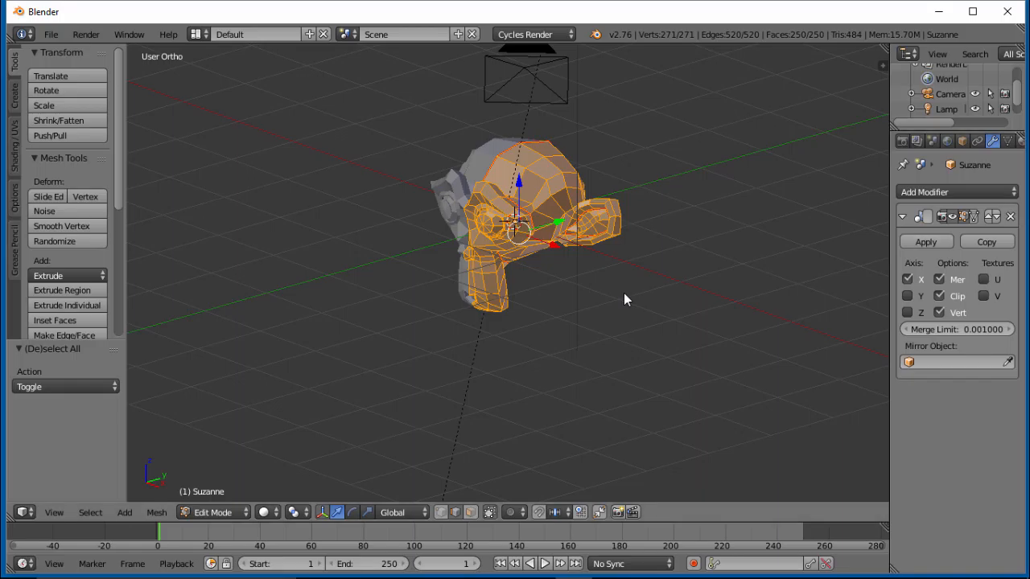
pyautogui.press('Tab')
pyautogui.moveTo(627, 299); pyautogui.dragTo(707, 304, button='middle')
pyautogui.click(927, 241)
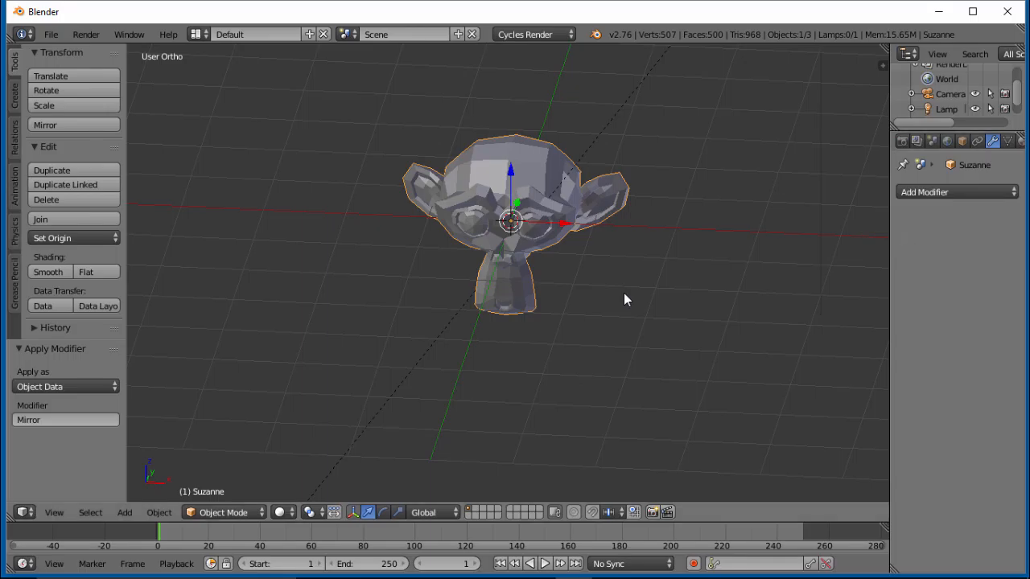
pyautogui.press('Tab')
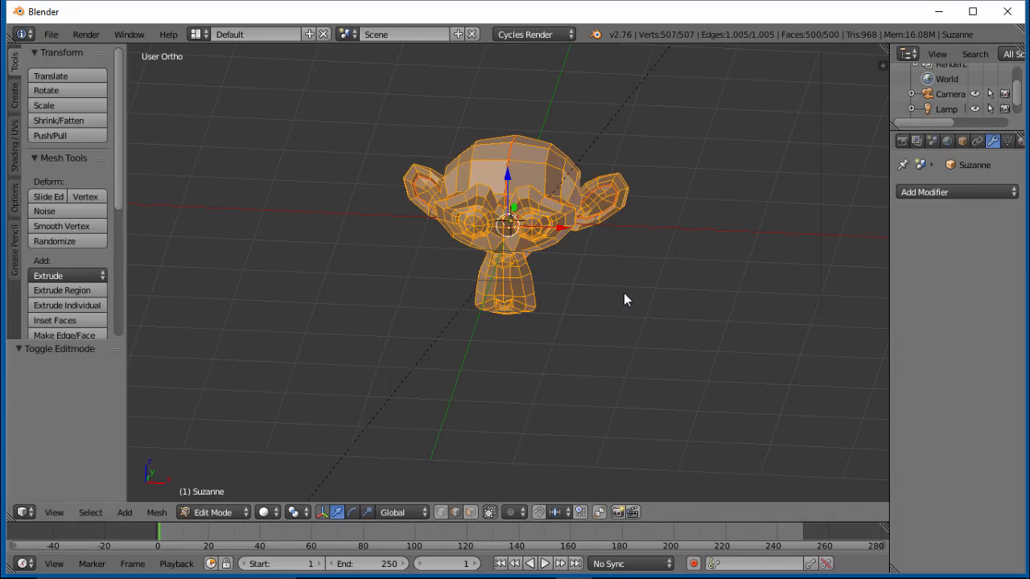
pyautogui.press('a')
# Examine the seams on both halves of the head from the front, sides and above
pyautogui.press('KP_8')
pyautogui.press('KP_8')
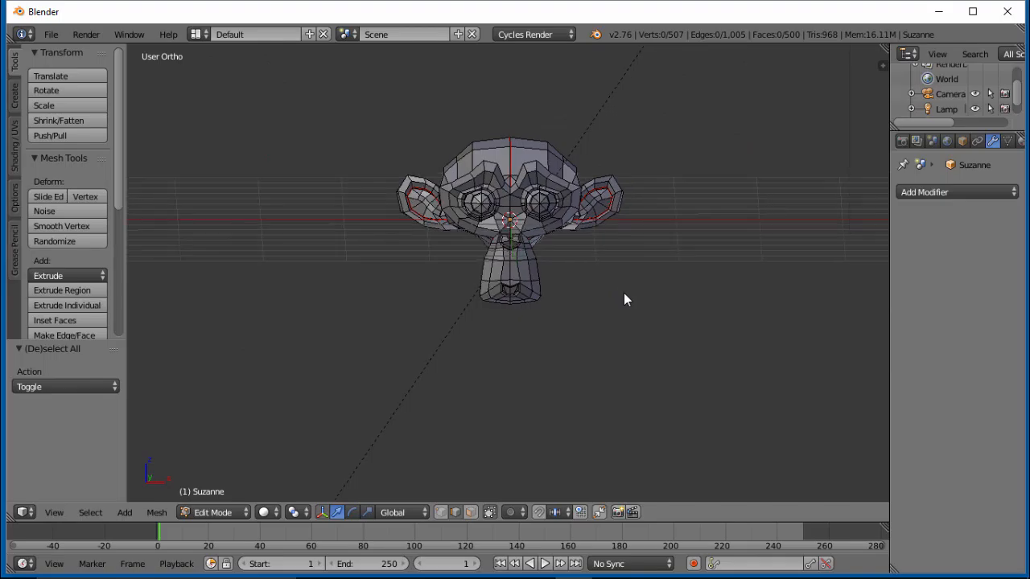
pyautogui.press('KP_6')
pyautogui.press('KP_6')
pyautogui.press('KP_6')
pyautogui.press('KP_6')
pyautogui.press('KP_6')
pyautogui.press('KP_6')
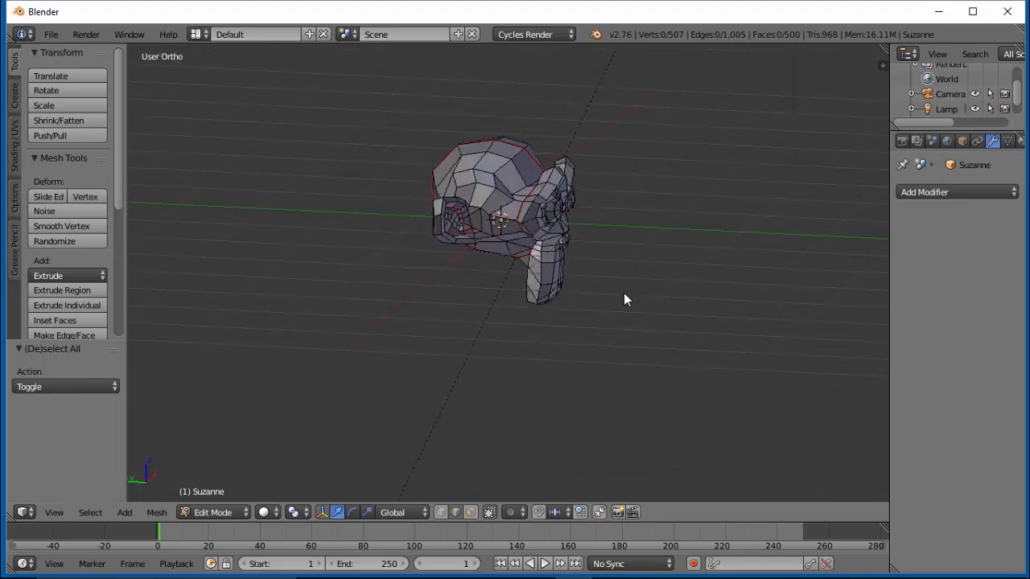
pyautogui.press('KP_6')
pyautogui.press('KP_6')
pyautogui.press('KP_6')
pyautogui.press('KP_6')
pyautogui.press('KP_6')
pyautogui.press('KP_6')
pyautogui.press('KP_6')
pyautogui.press('KP_6')
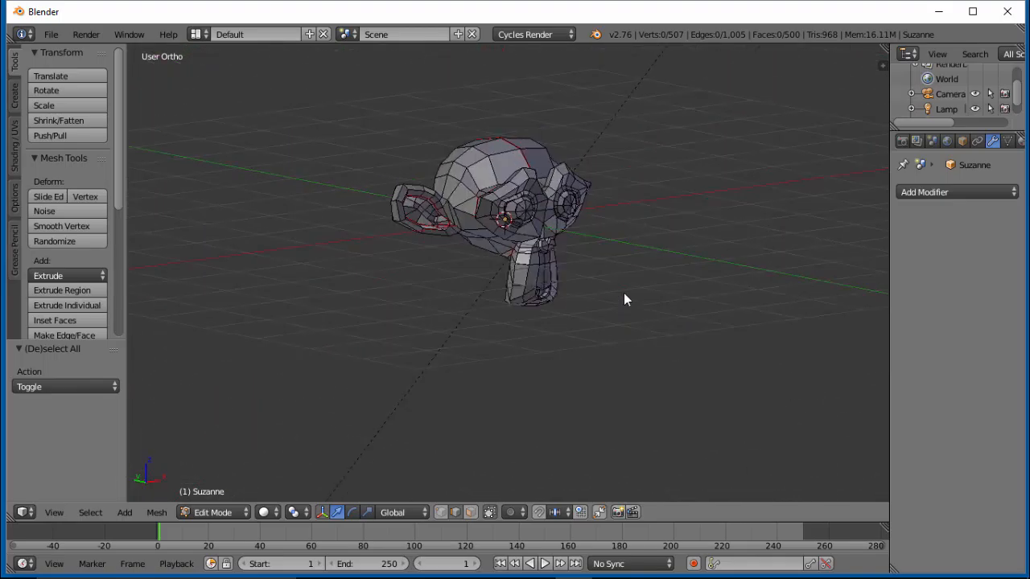
pyautogui.press('KP_8')
pyautogui.press('KP_8')
pyautogui.press('KP_8')
pyautogui.press('KP_8')
pyautogui.press('KP_8')
pyautogui.press('KP_8')
pyautogui.scroll(3, 624, 299)
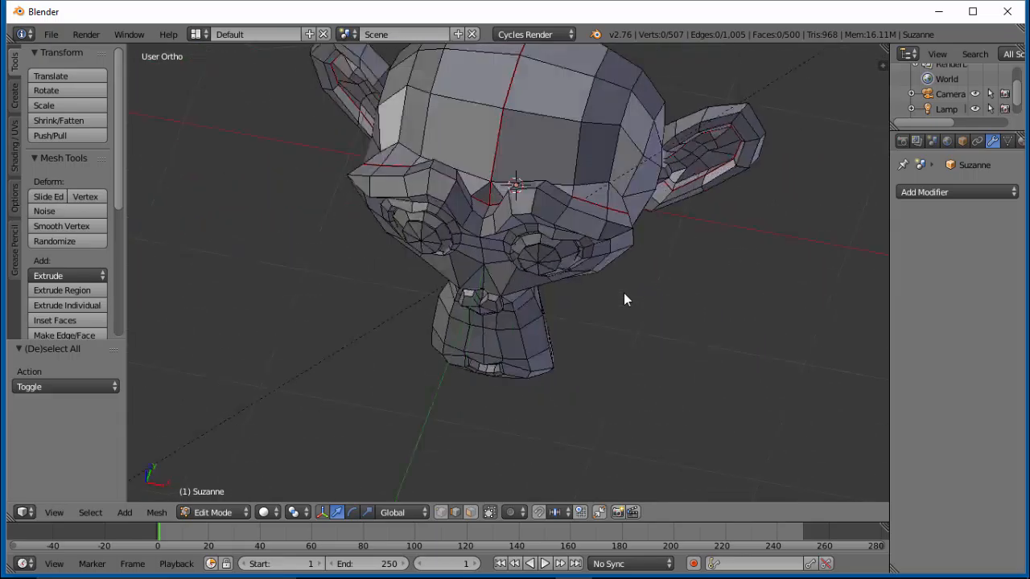
pyautogui.press('KP_6')
pyautogui.press('KP_6')
pyautogui.press('KP_6')
pyautogui.press('KP_6')
pyautogui.press('KP_6')
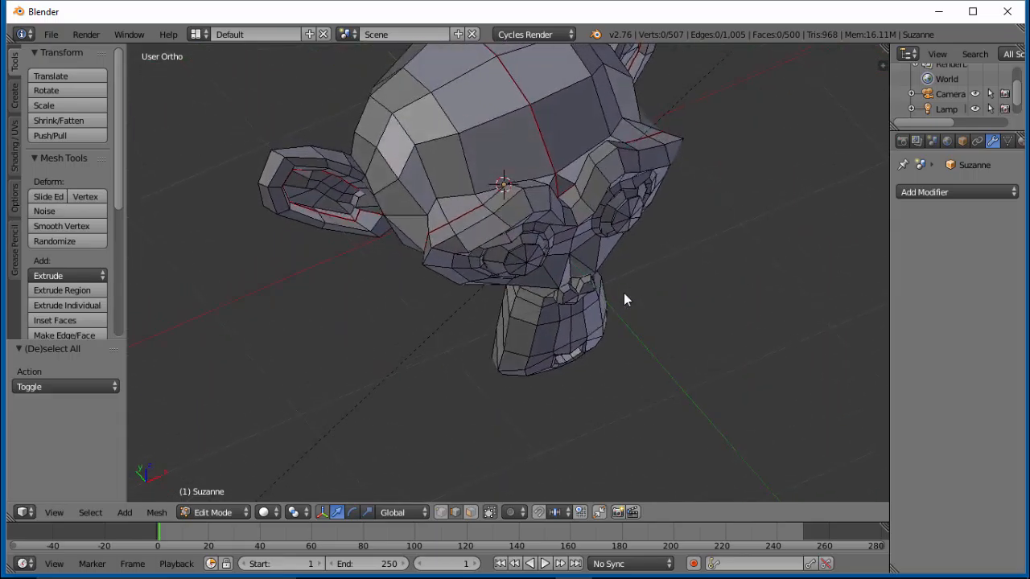
pyautogui.scroll(1, 625, 299)
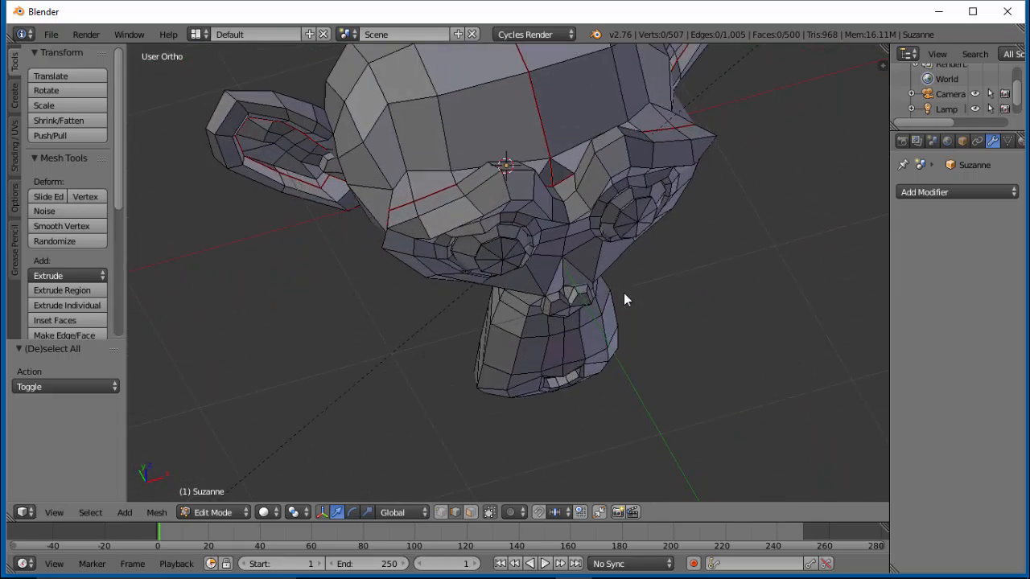
pyautogui.press('KP_4')
pyautogui.press('KP_4')
pyautogui.press('KP_8')
pyautogui.press('KP_8')
pyautogui.press('KP_8')
pyautogui.press('KP_8')
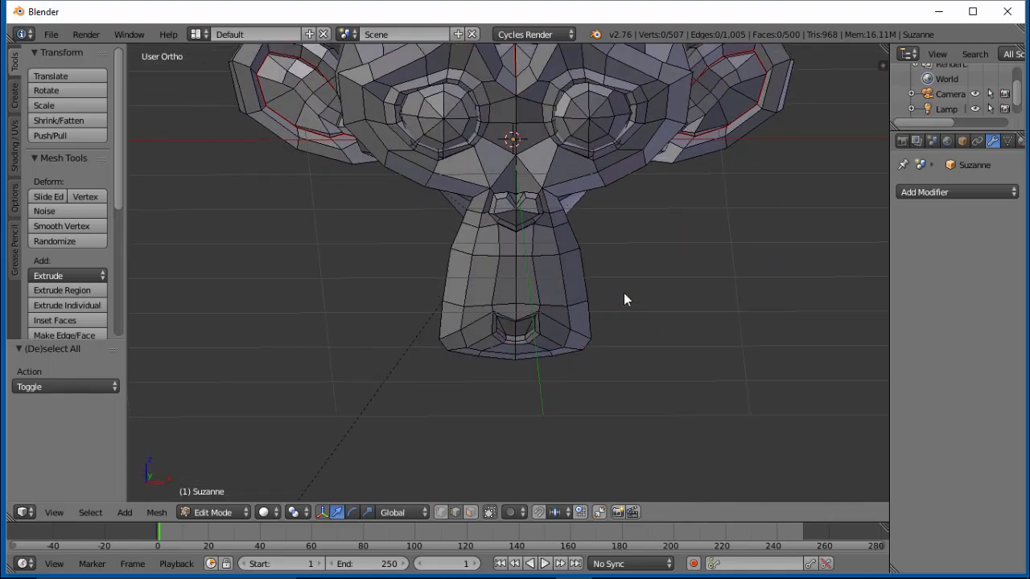
pyautogui.scroll(-2, 624, 299)
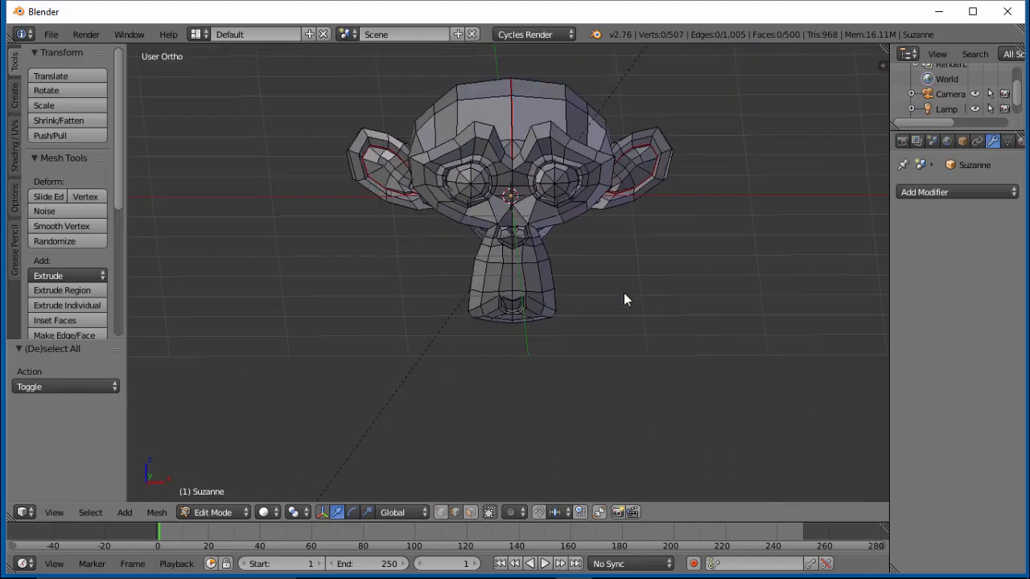
# Select the whole mesh, split the 3D view in two and turn one half into a UV/Image Editor
pyautogui.press('a')
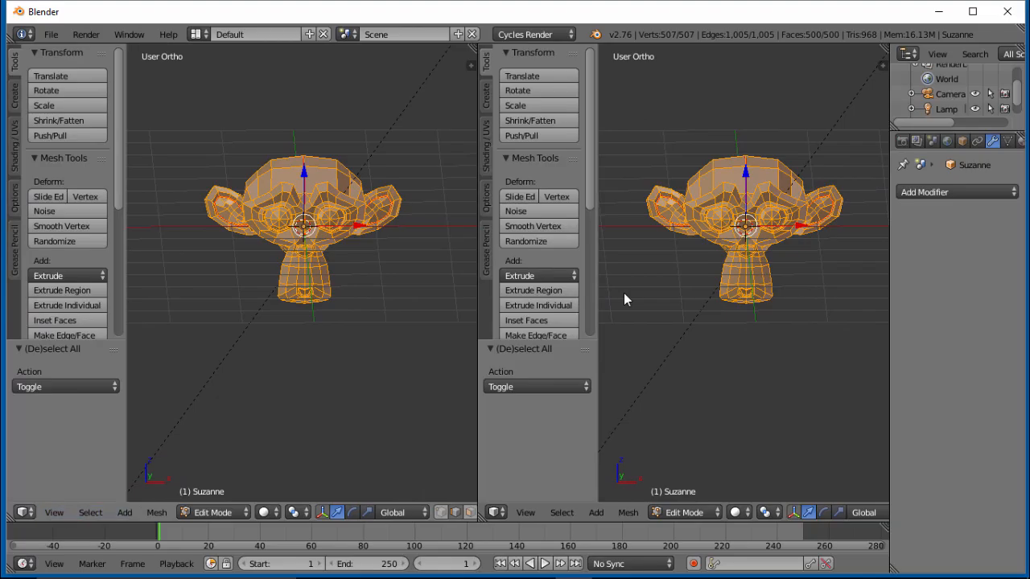
pyautogui.click(25, 512)
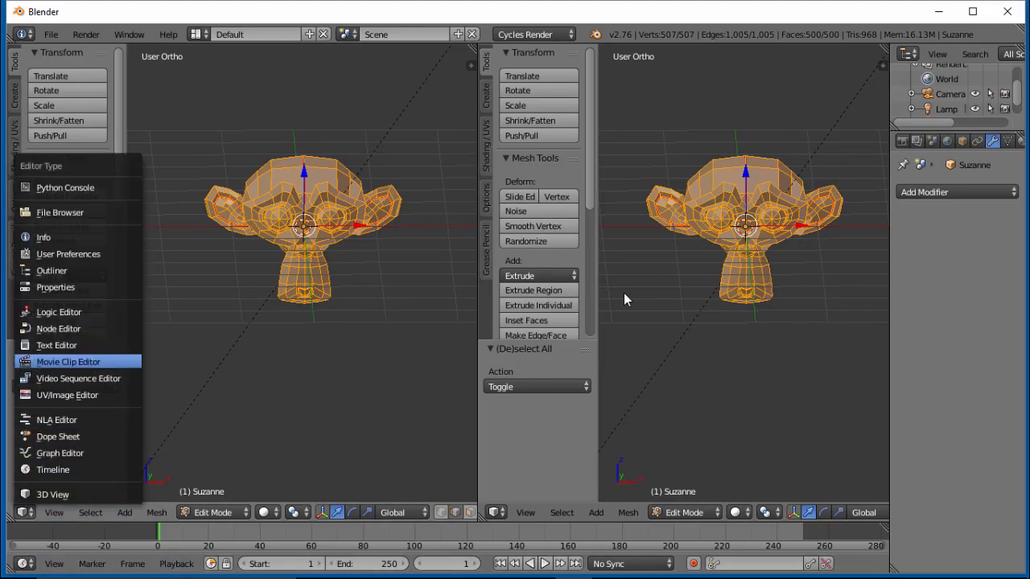
pyautogui.press('Down')
pyautogui.press('Return')
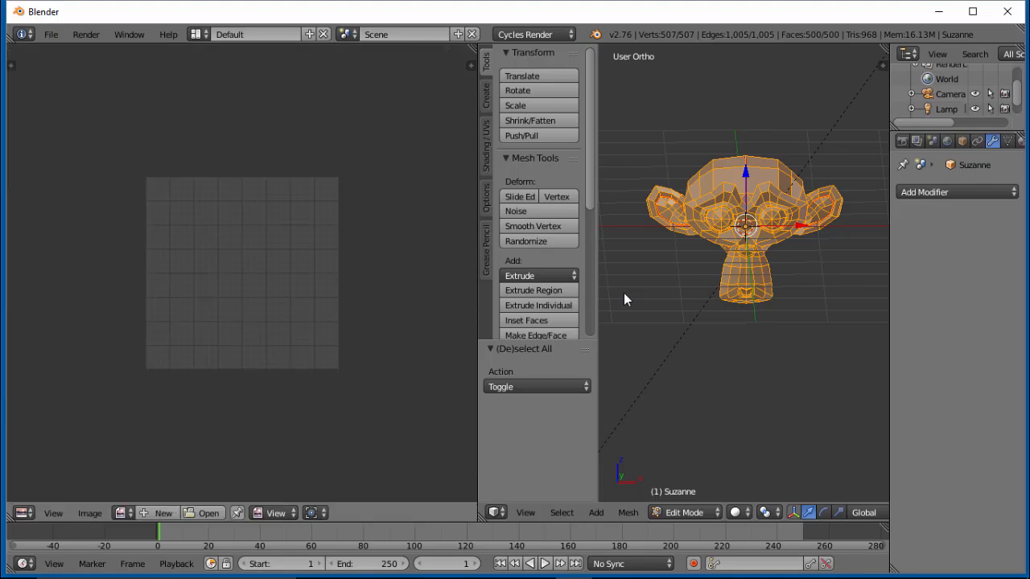
# Unwrap the whole head along its marked seams and inspect the resulting UV layout
pyautogui.scroll(3, 241, 273)
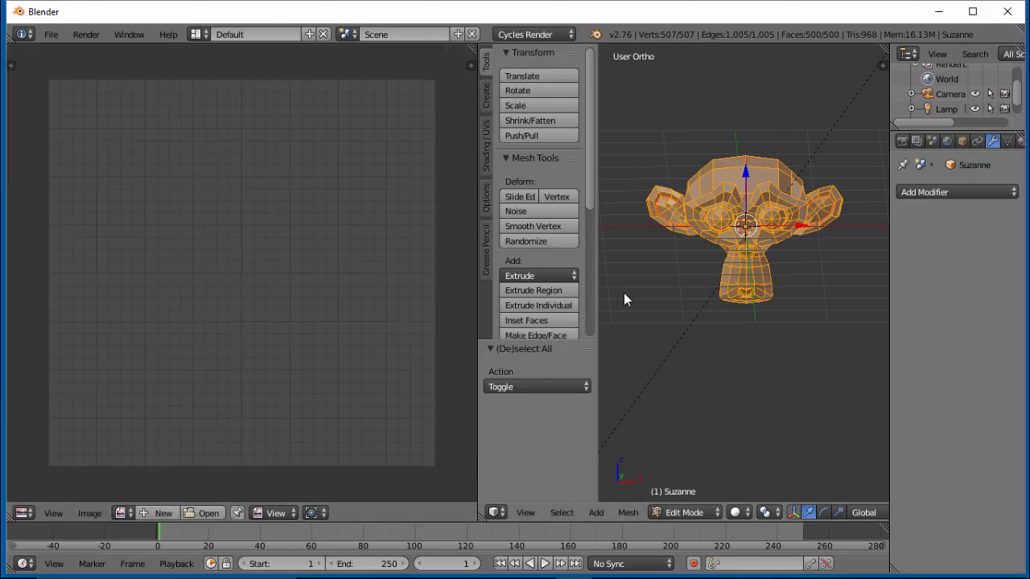
pyautogui.press('u')
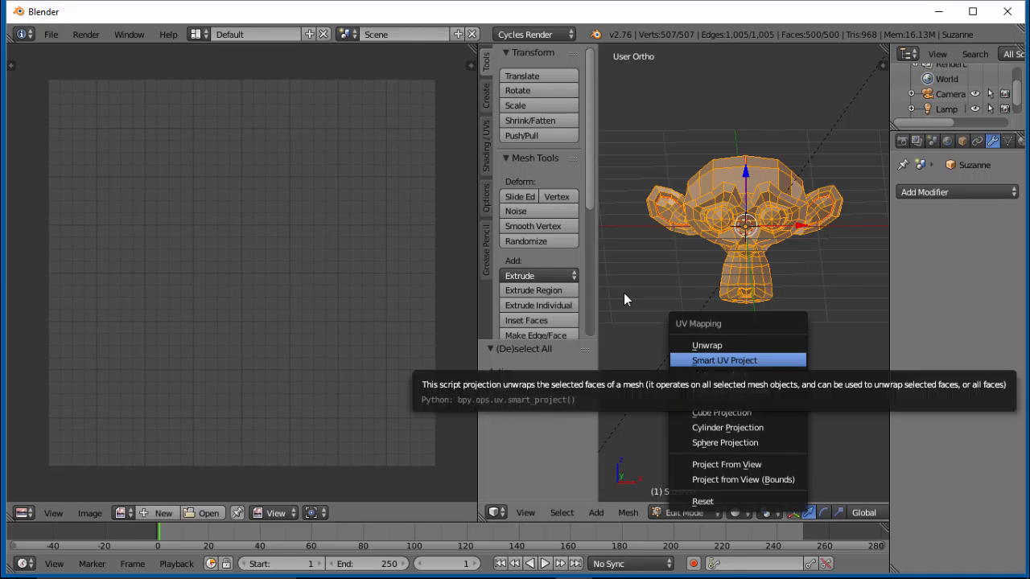
pyautogui.press('Return')
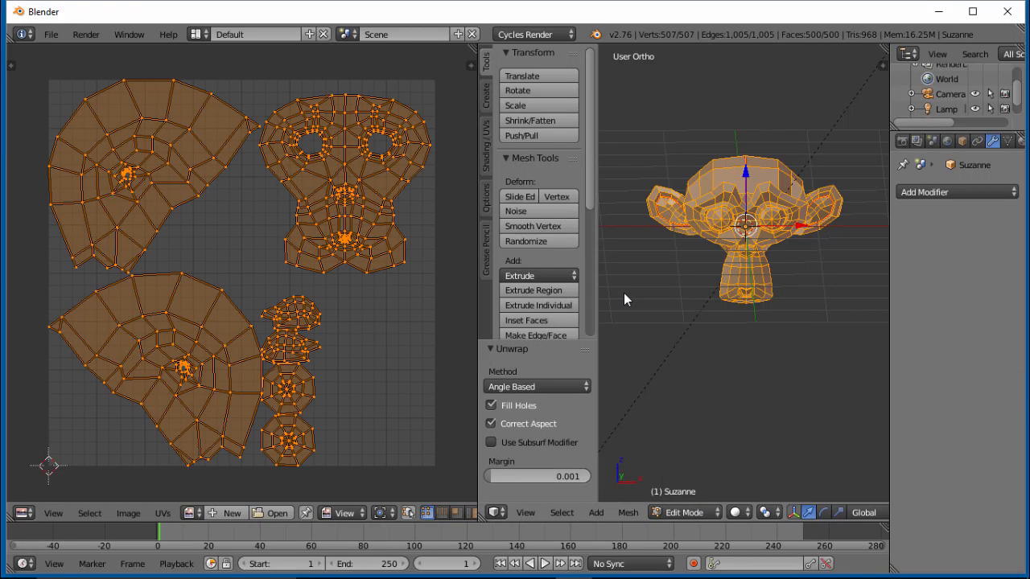
pyautogui.scroll(-1, 242, 273)
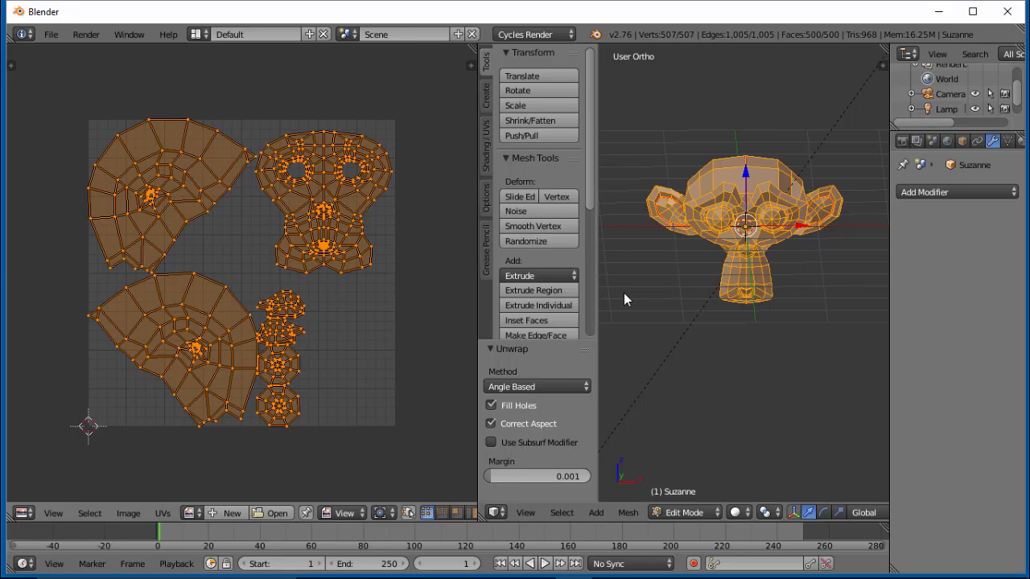
pyautogui.scroll(2, 241, 273)
pyautogui.scroll(-1, 241, 273)
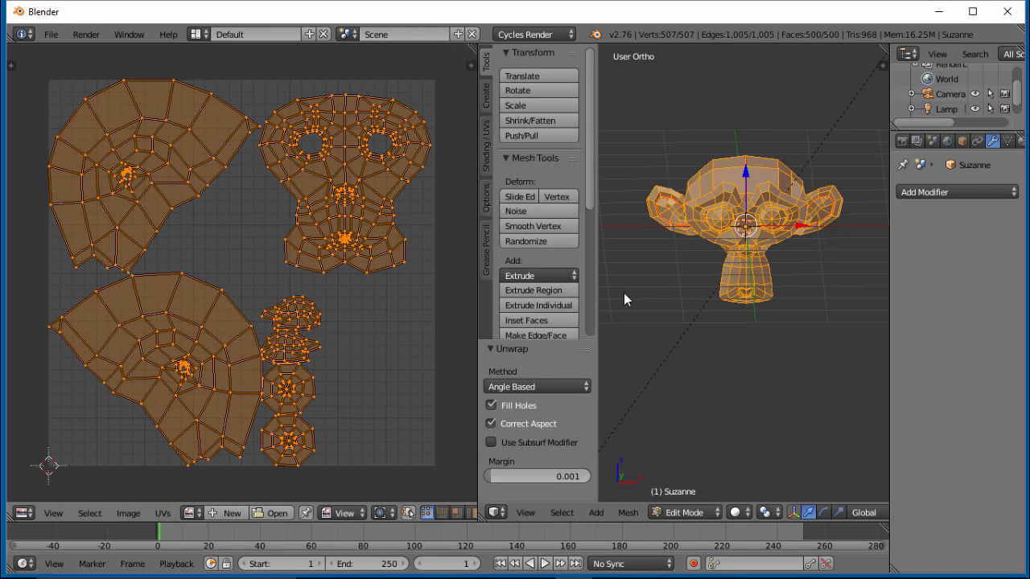
# Average the scale of all the UV islands
pyautogui.click(163, 512)
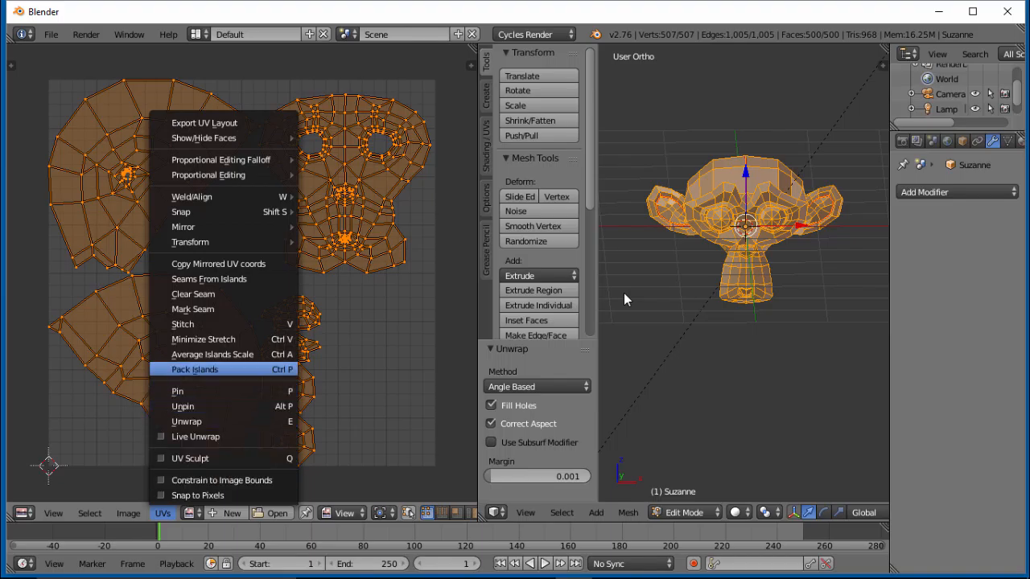
pyautogui.click(211, 354)
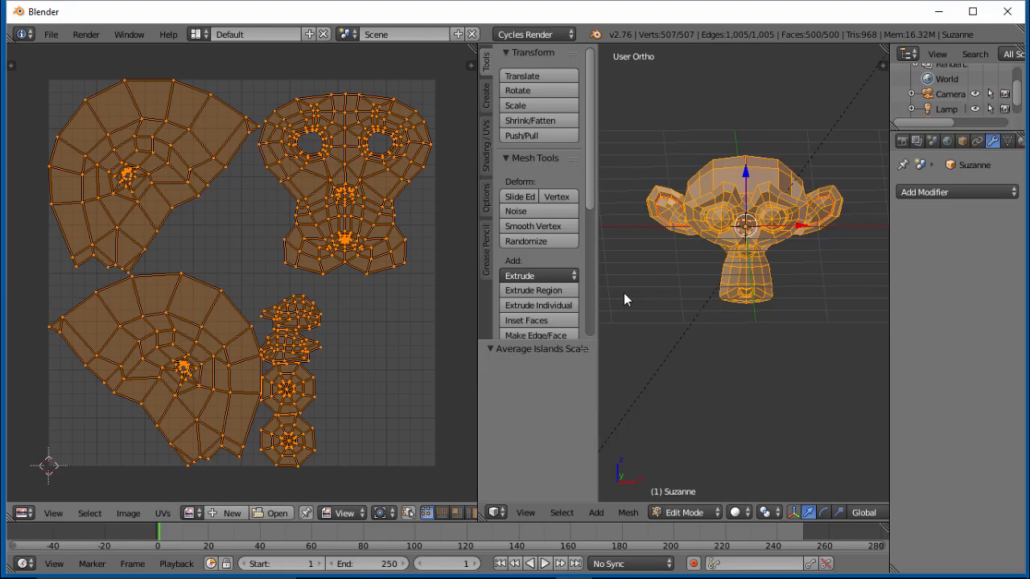
pyautogui.click(163, 513)
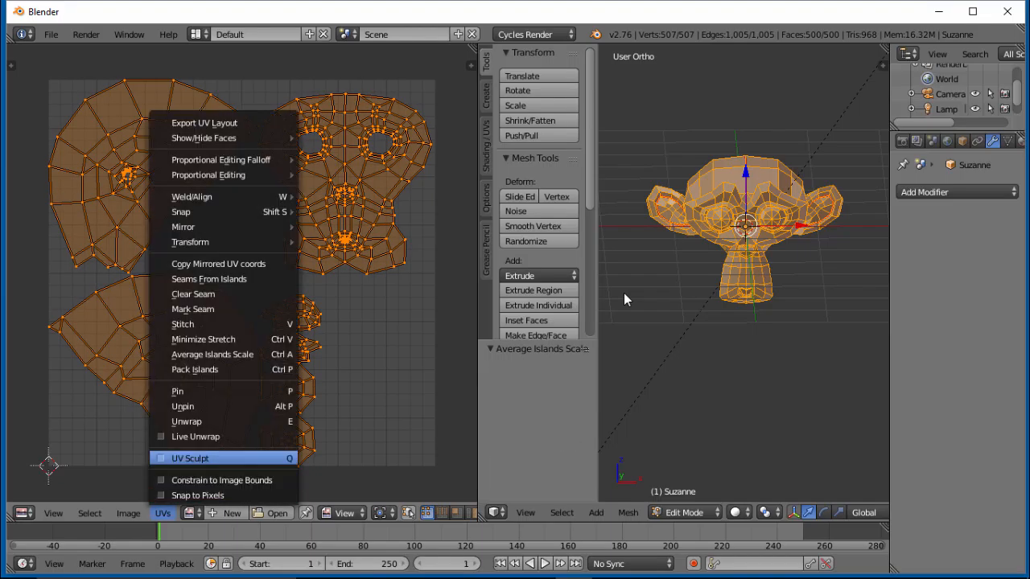
pyautogui.click(212, 354)
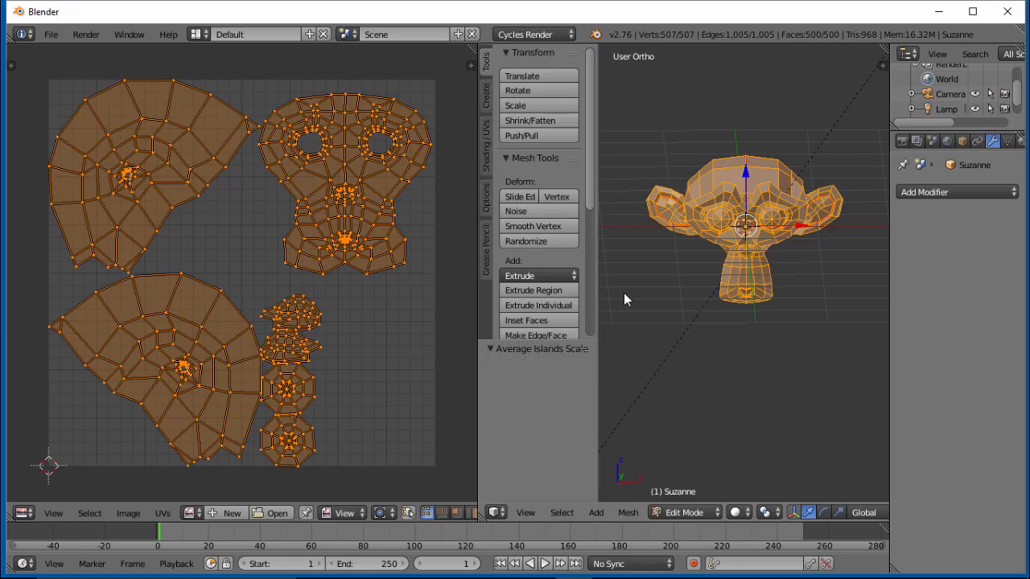
# Pack the UV islands into the UV square and deselect all UVs
pyautogui.click(162, 513)
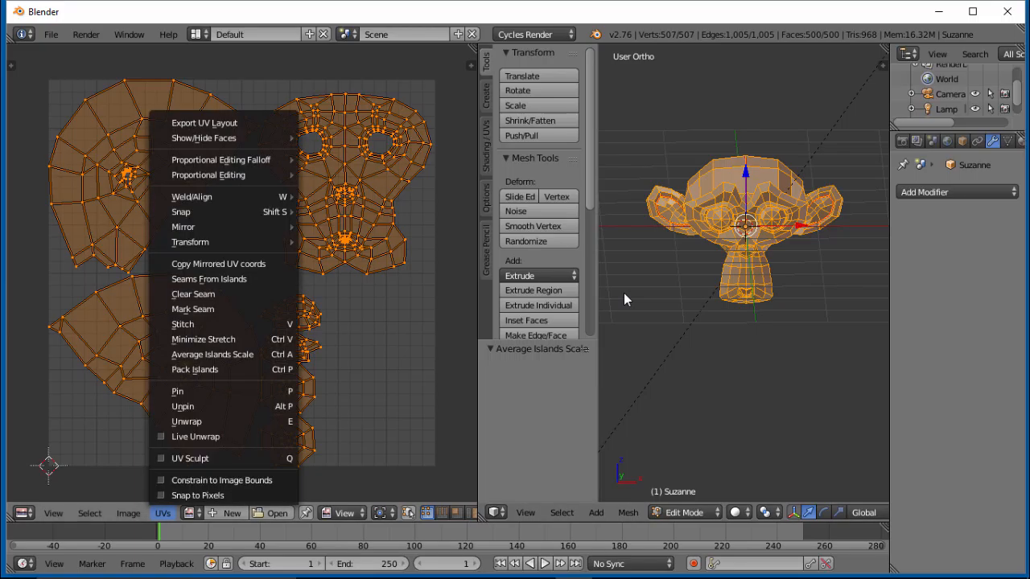
pyautogui.click(195, 370)
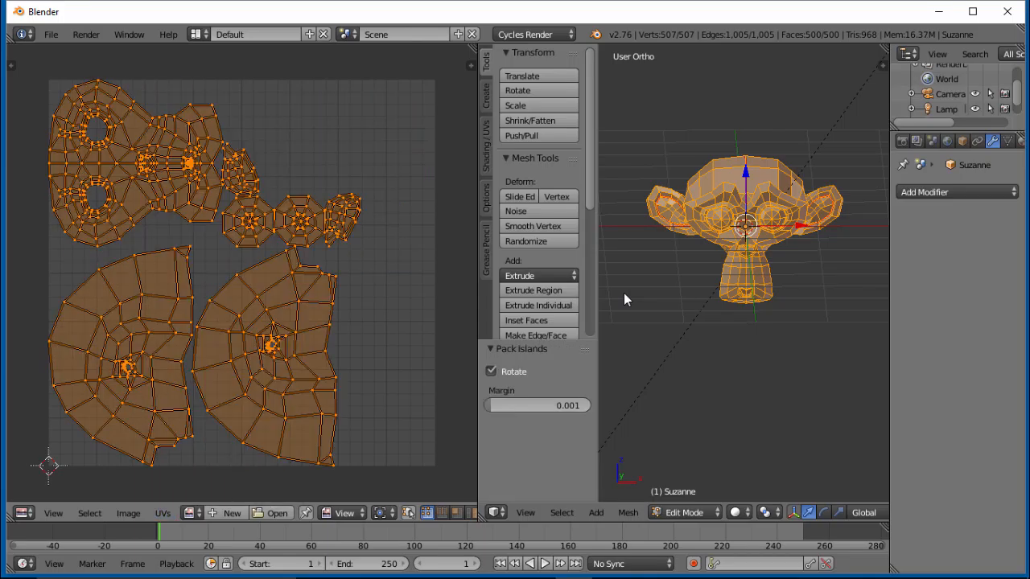
pyautogui.press('a')
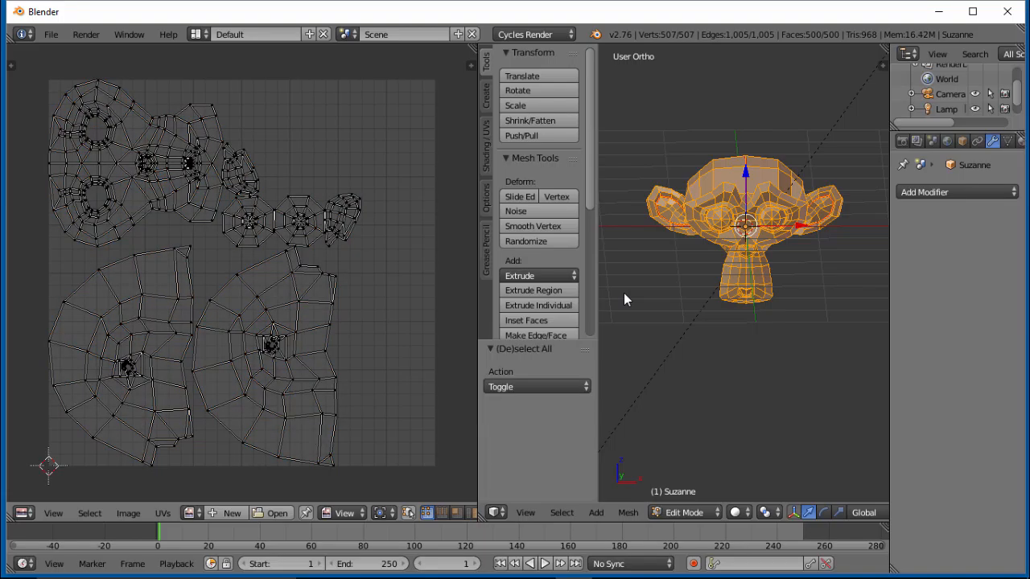
# Rotate all the UV islands by 90° and move them about 0.098 in X and 0.014 in Y inside the UV square
pyautogui.press('a')
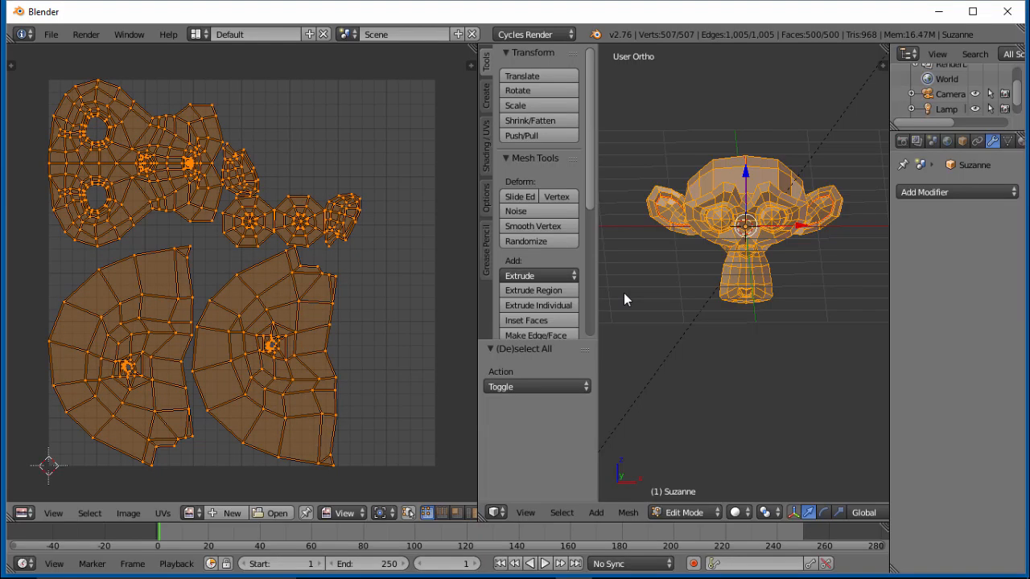
pyautogui.write('r')
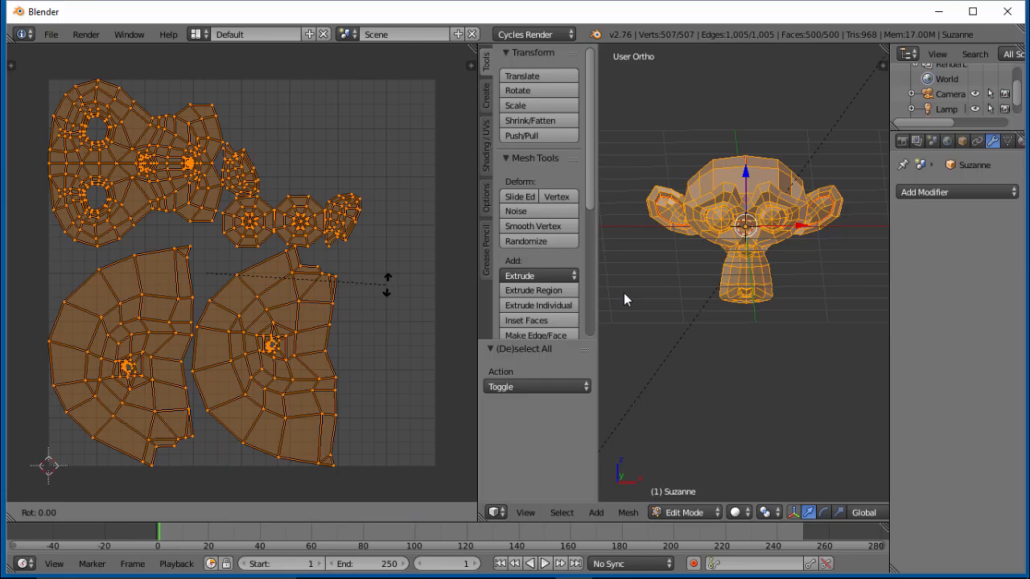
pyautogui.write('90')
pyautogui.press('Return')
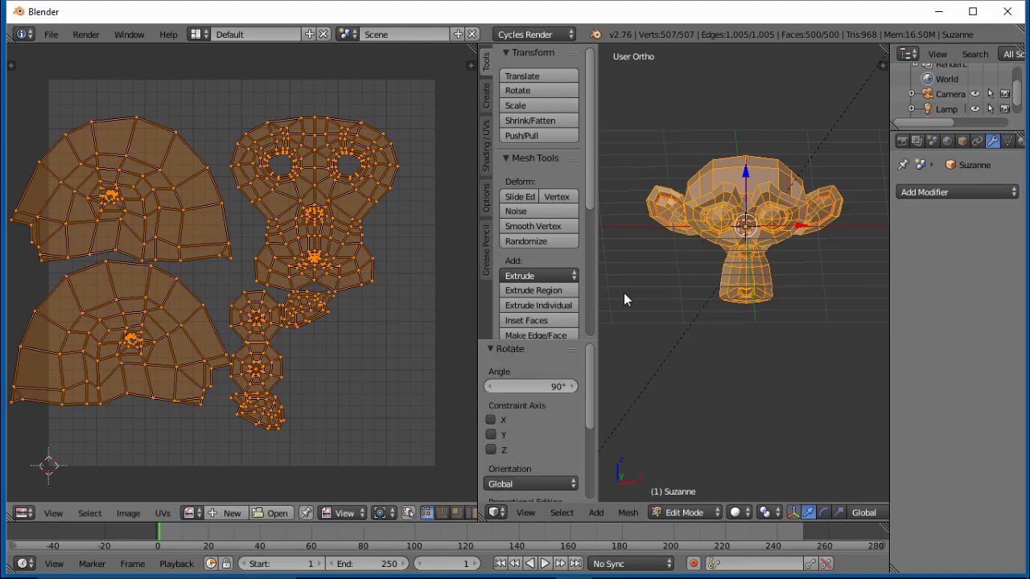
pyautogui.press('g')
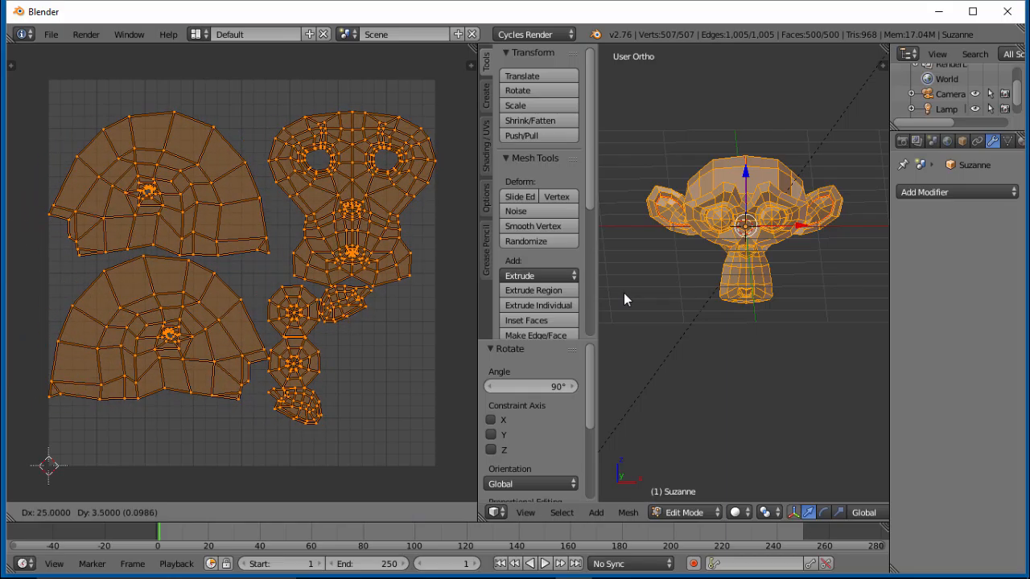
pyautogui.press('Return')
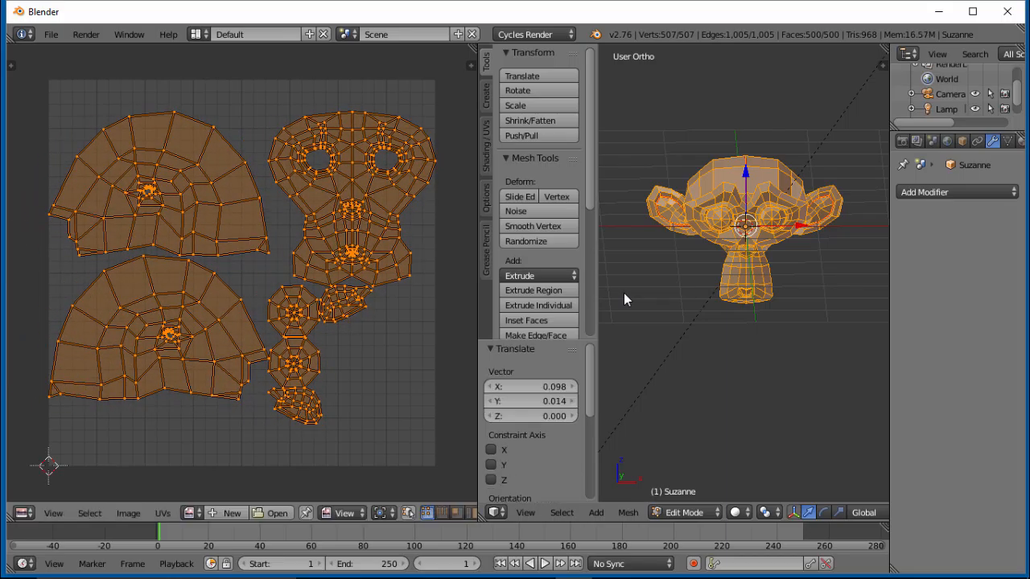
# Mirror the lower head-half UV island with an X scale of -1 and move it up onto the matching upper island
pyautogui.hotkey('ctrl', 'z')
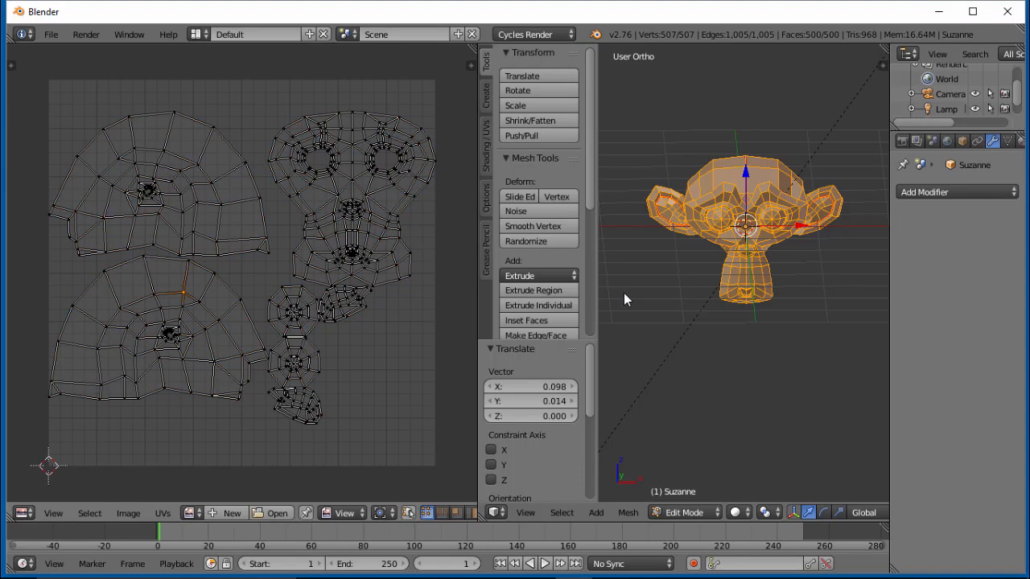
pyautogui.hotkey('ctrl', 'l')
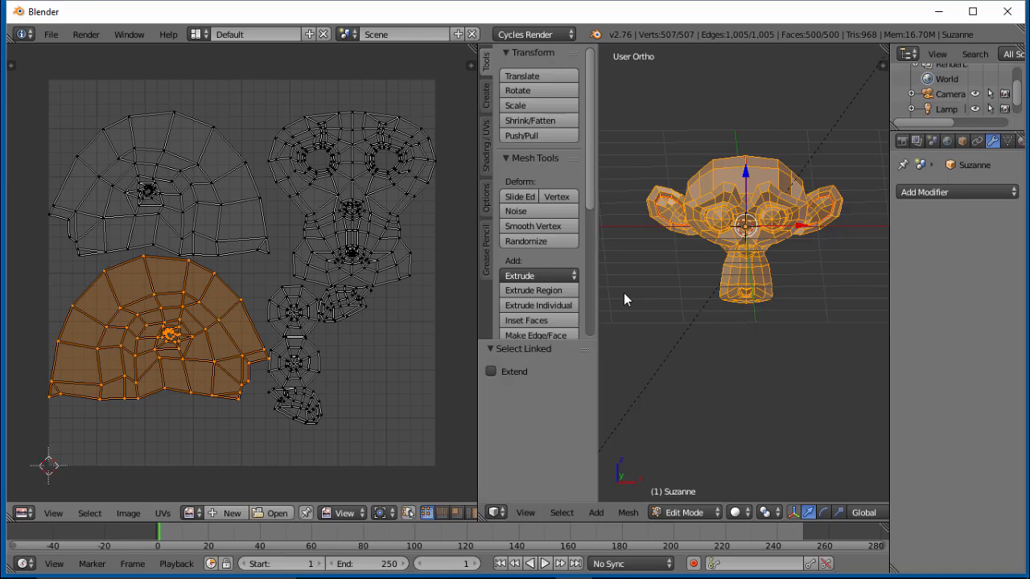
pyautogui.press('s')
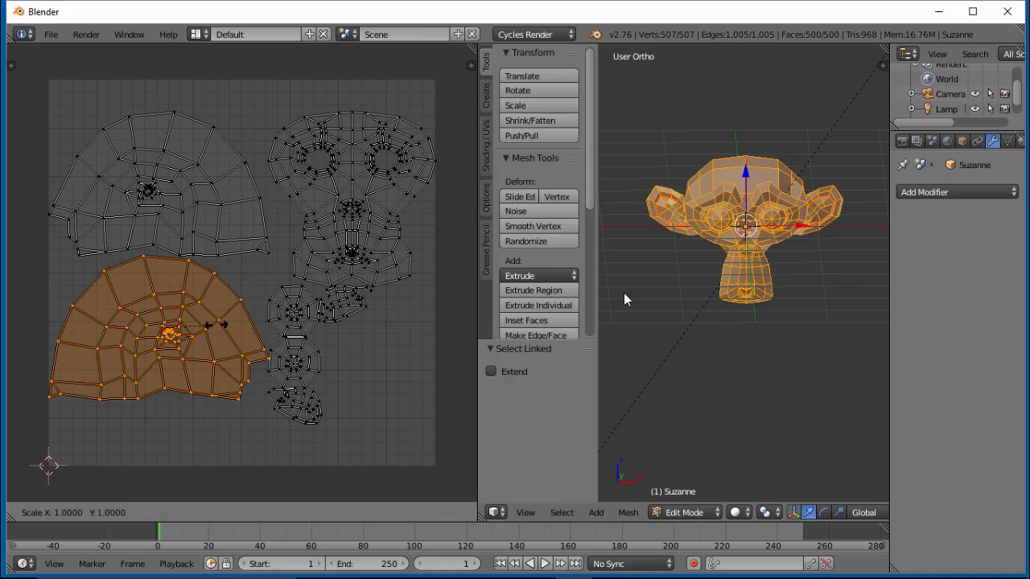
pyautogui.press('Escape')
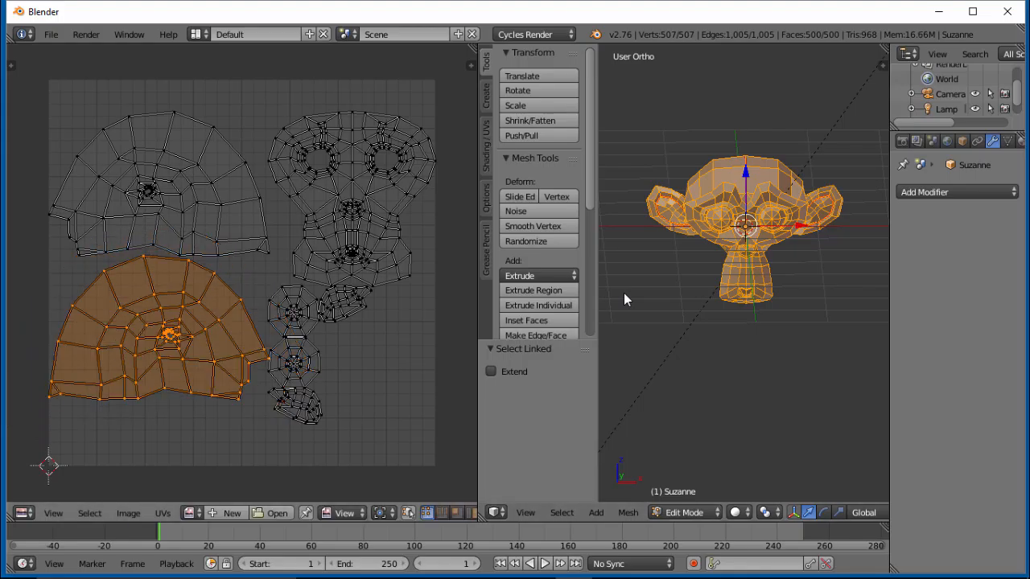
pyautogui.press('s')
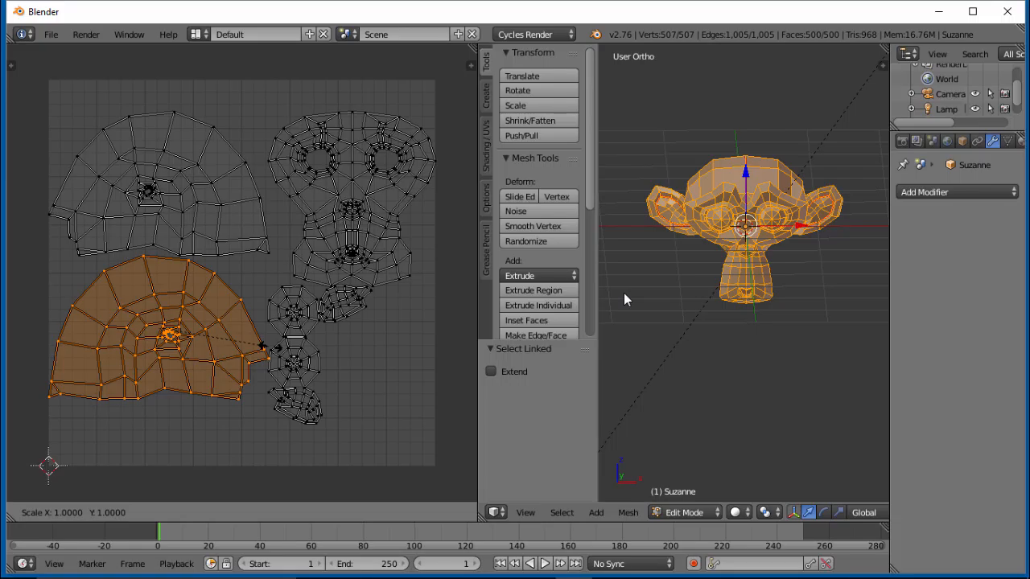
pyautogui.write('x')
pyautogui.write('-1')
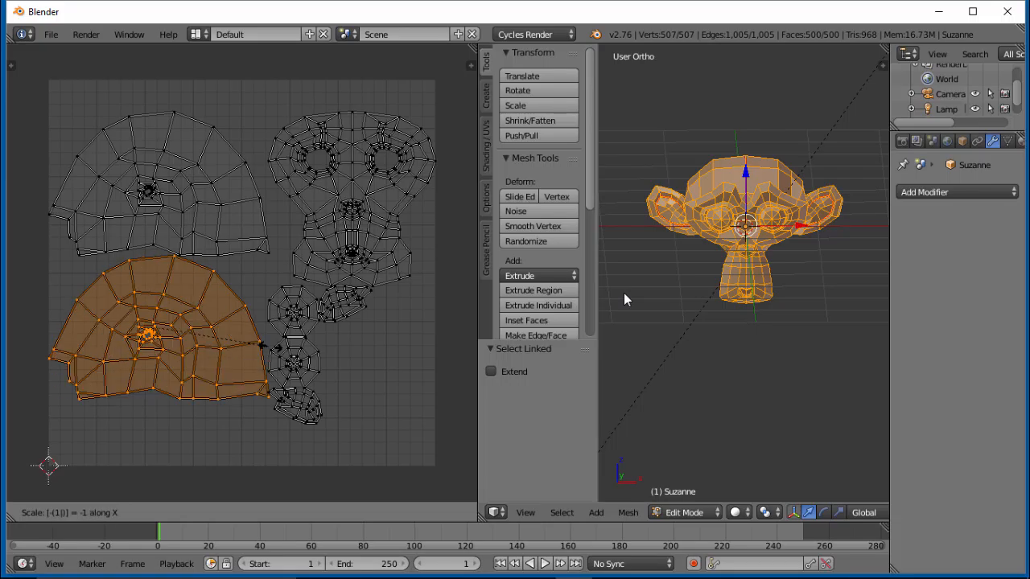
pyautogui.press('Return')
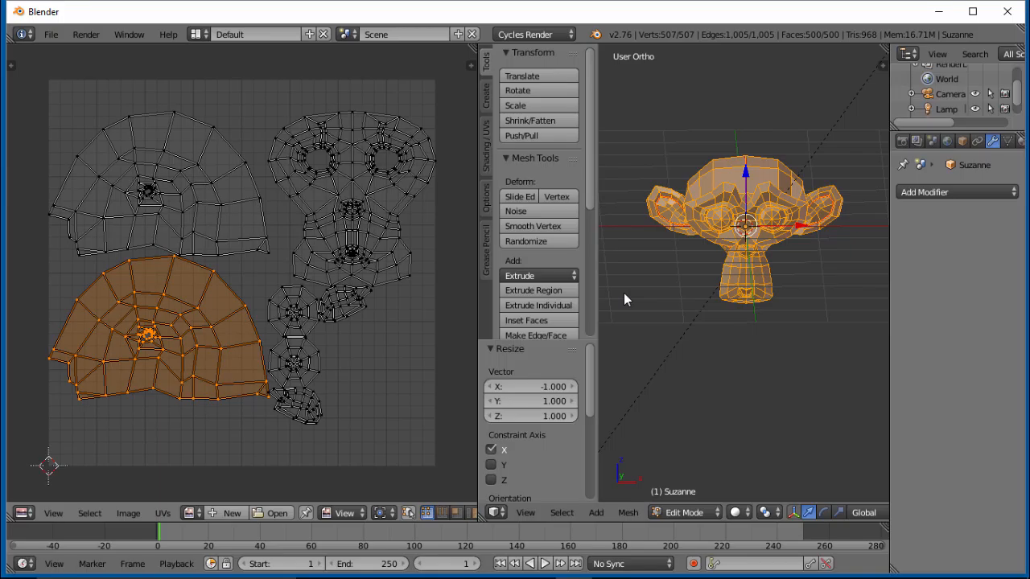
pyautogui.press('g')
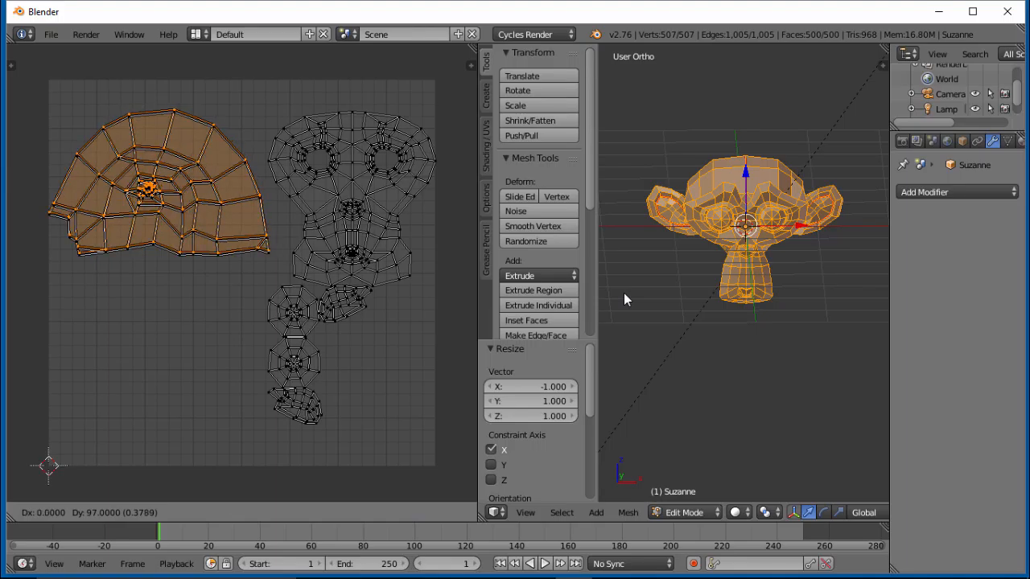
pyautogui.press('Return')
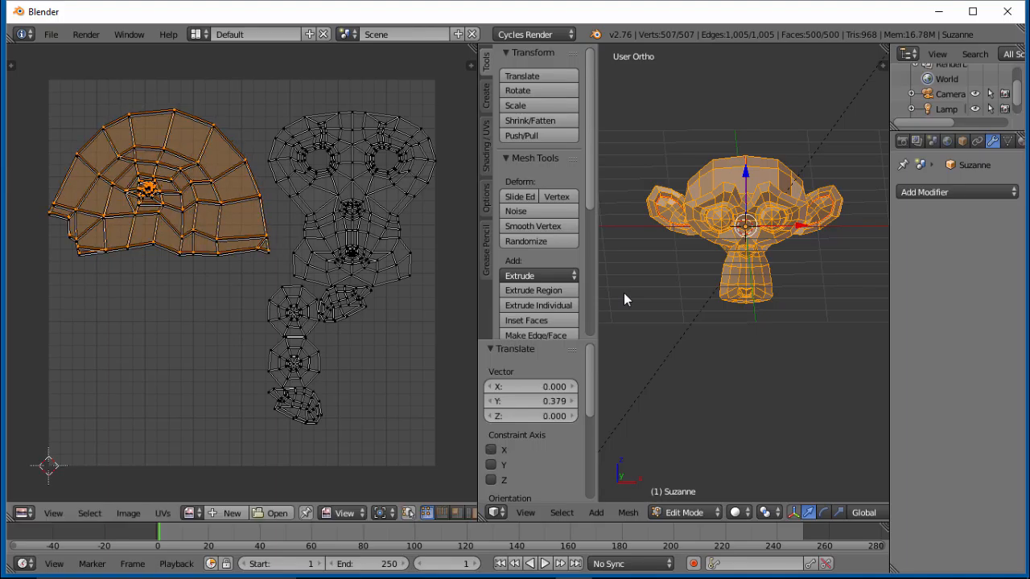
# Mirror the small ear island below the face with an X scale of -1 and stack it on the other ear island
pyautogui.rightClick(346, 316)
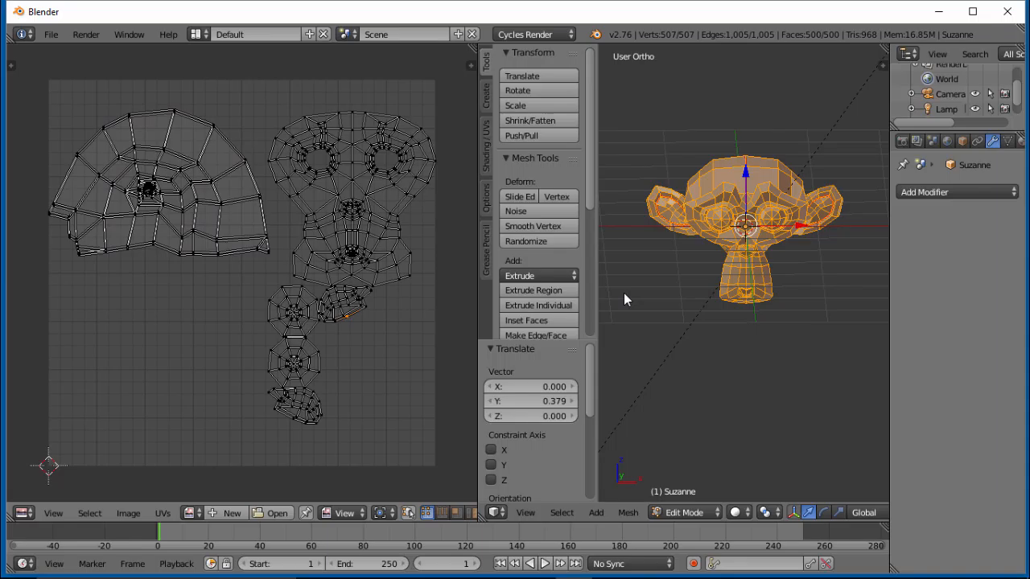
pyautogui.hotkey('ctrl', 'l')
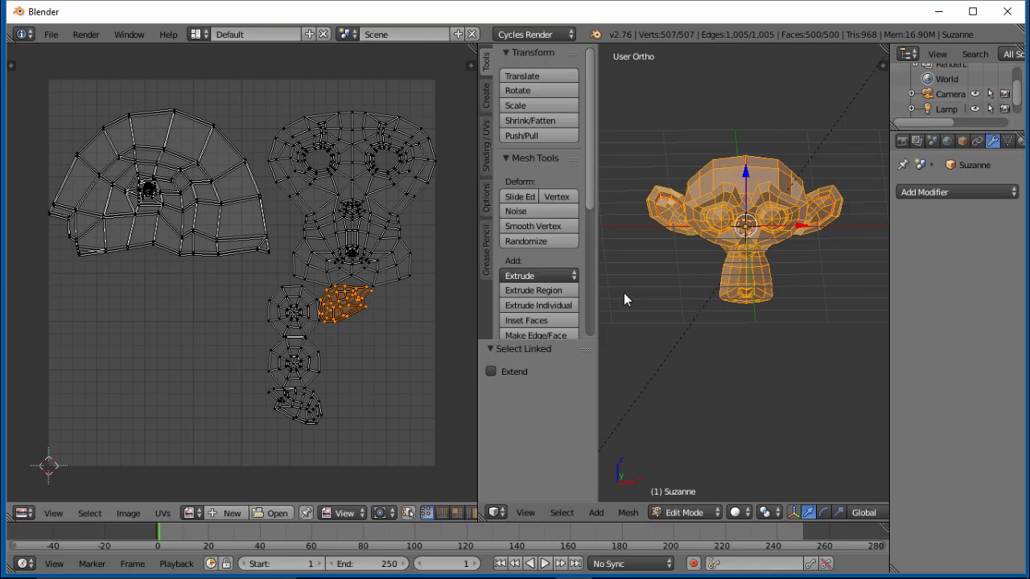
pyautogui.press('s')
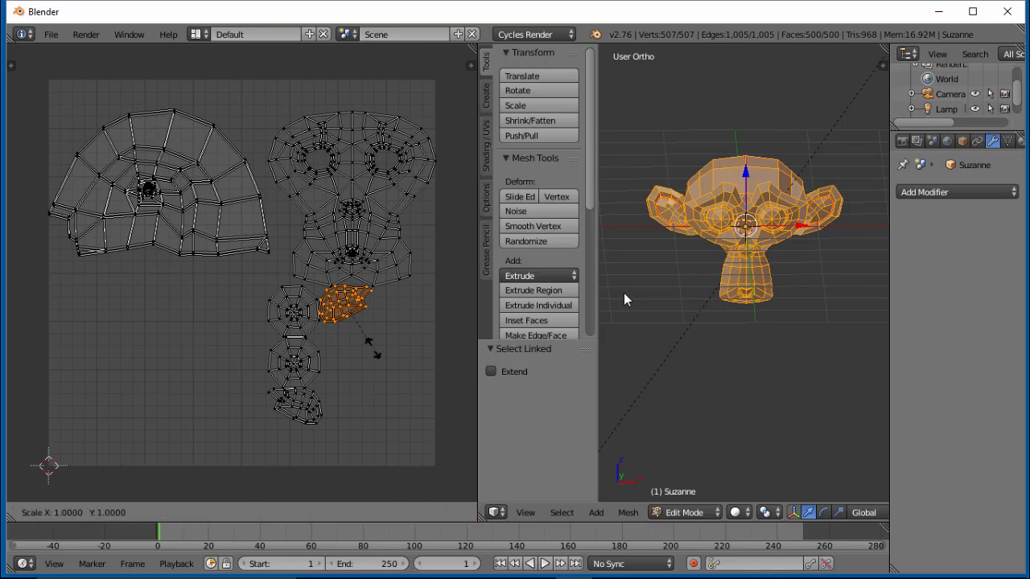
pyautogui.press('x')
pyautogui.write('-1')
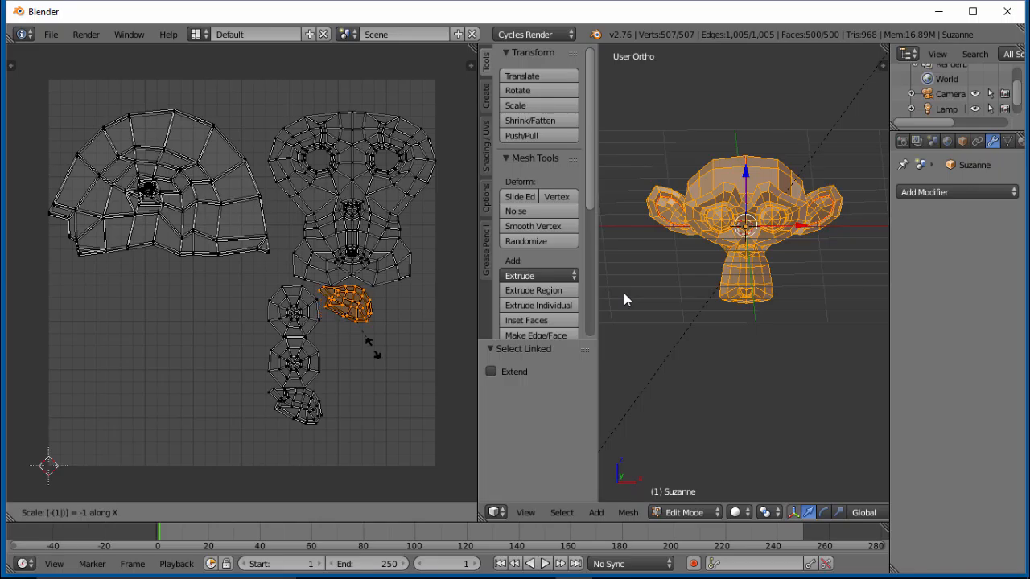
pyautogui.press('Return')
pyautogui.press('g')
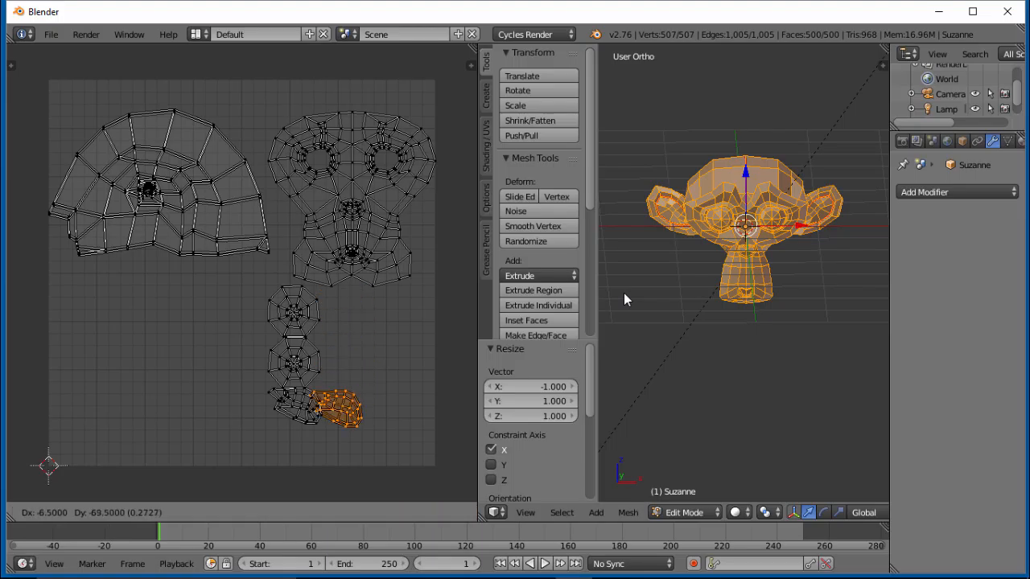
pyautogui.press('Return')
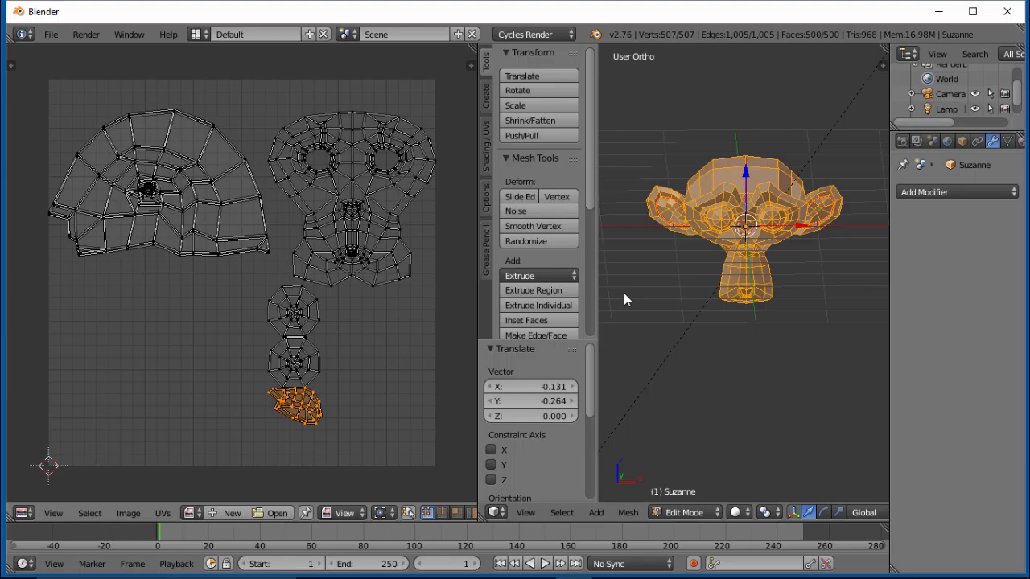
# Select both stacked ear islands and move them about -0.516 in X and 0.25 in Y, below the head-half islands
pyautogui.press('b')
pyautogui.moveTo(269, 388); pyautogui.dragTo(323, 429)
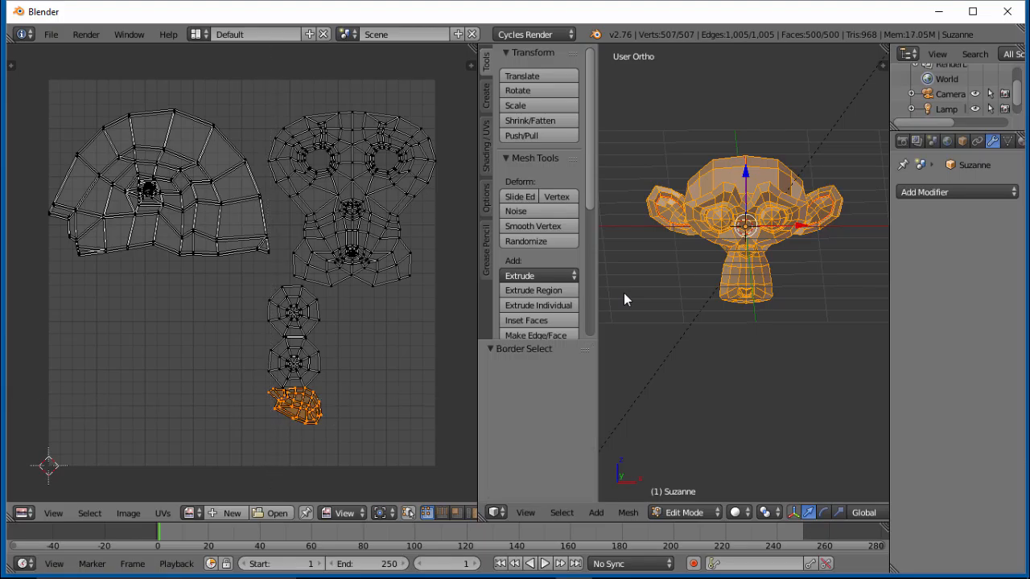
pyautogui.hotkey('ctrl', 'l')
pyautogui.press('g')
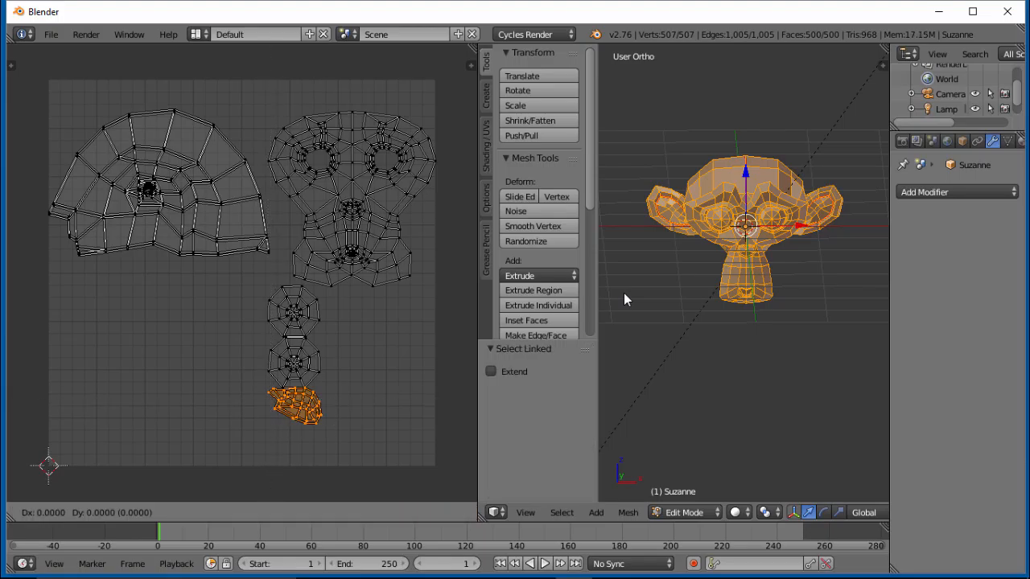
pyautogui.click(625, 299)
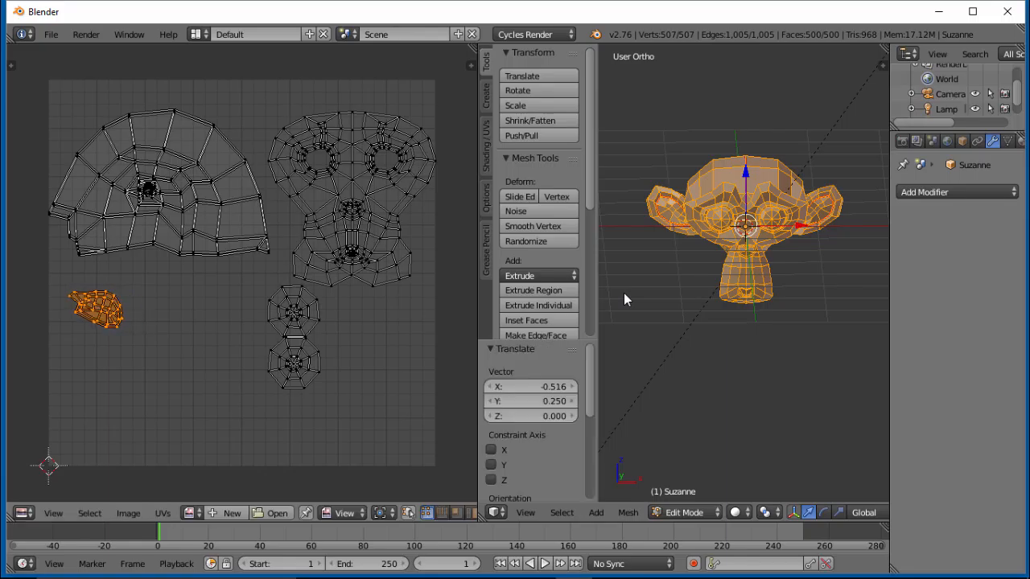
# Select the upper round eye island and move it down about 0.131 onto the other eye island
pyautogui.rightClick(319, 321)
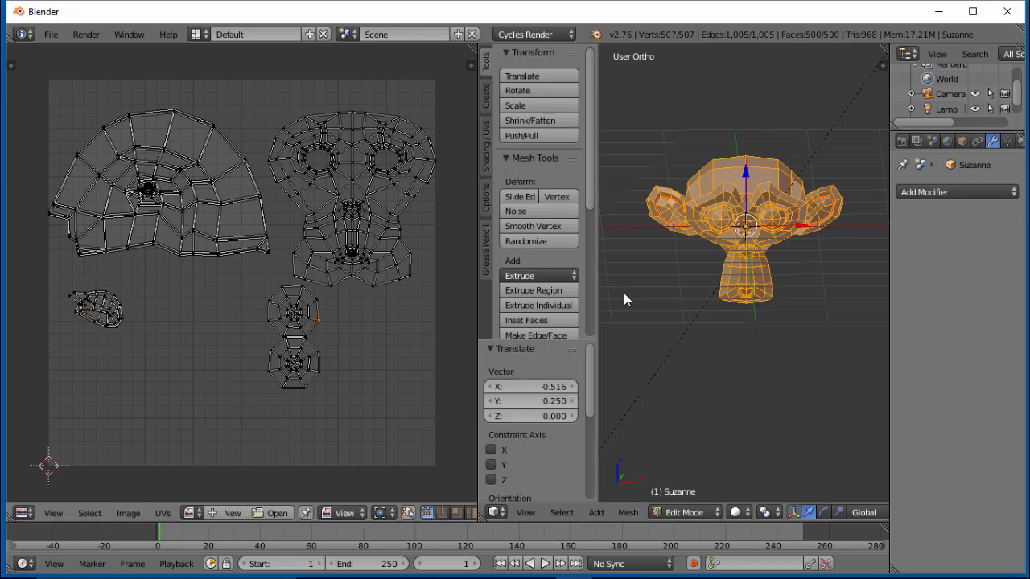
pyautogui.hotkey('ctrl', 'l')
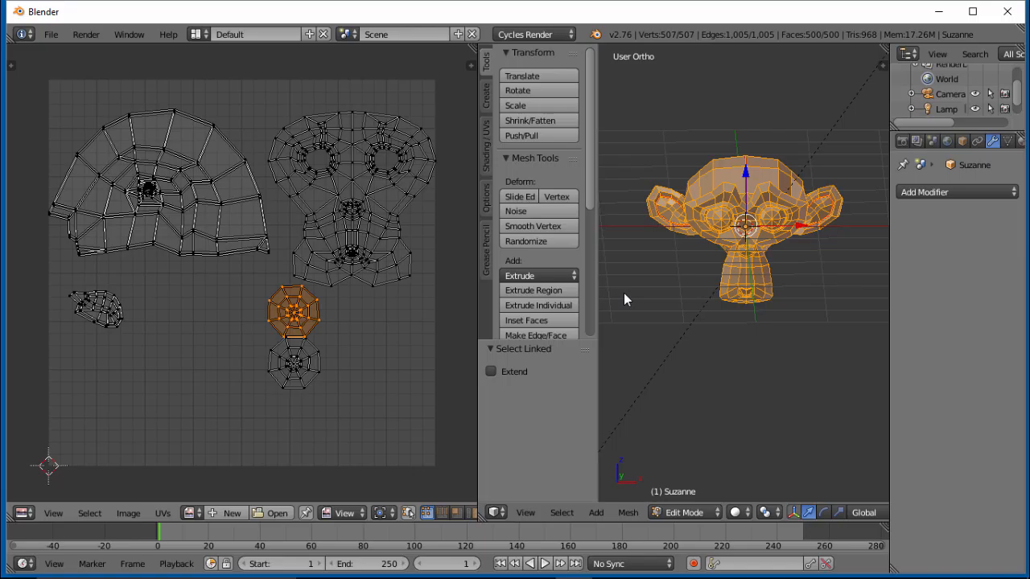
pyautogui.press('g')
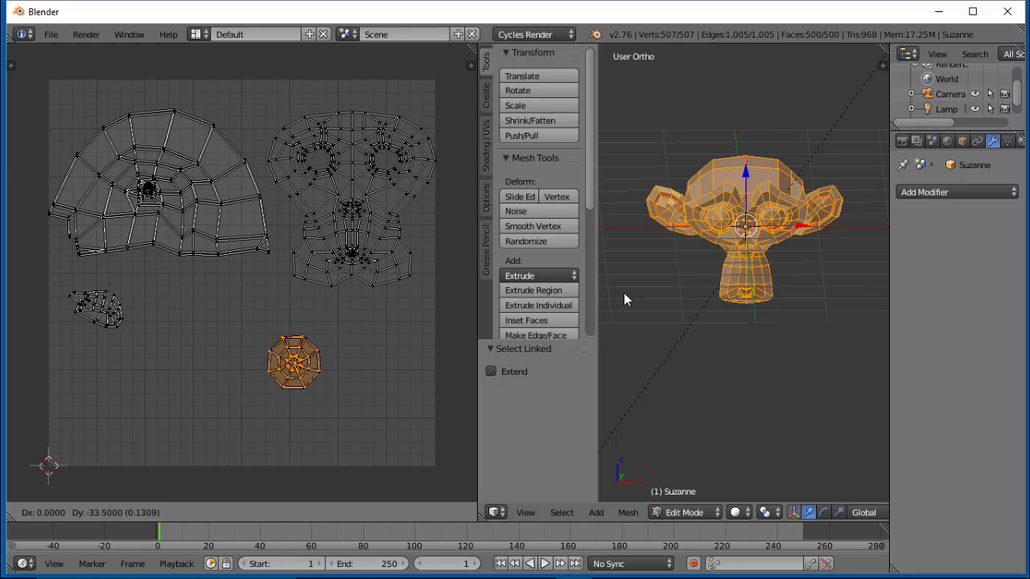
pyautogui.click(625, 300)
# Rotate the selected eye island by about 90° and nudge it to line up with the eye island beneath
pyautogui.scroll(3, 624, 300)
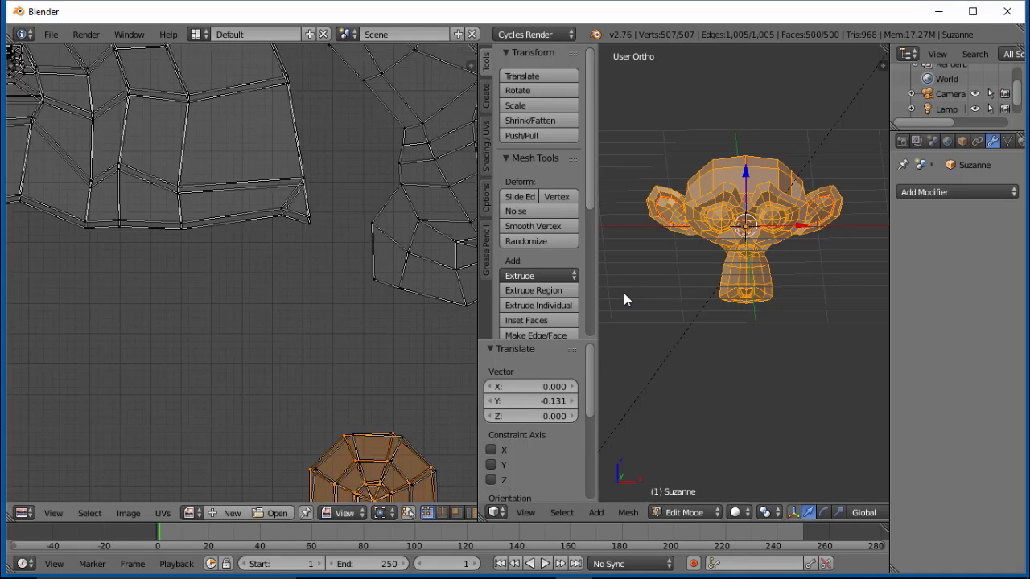
pyautogui.moveTo(322, 386); pyautogui.dragTo(266, 90, button='middle')
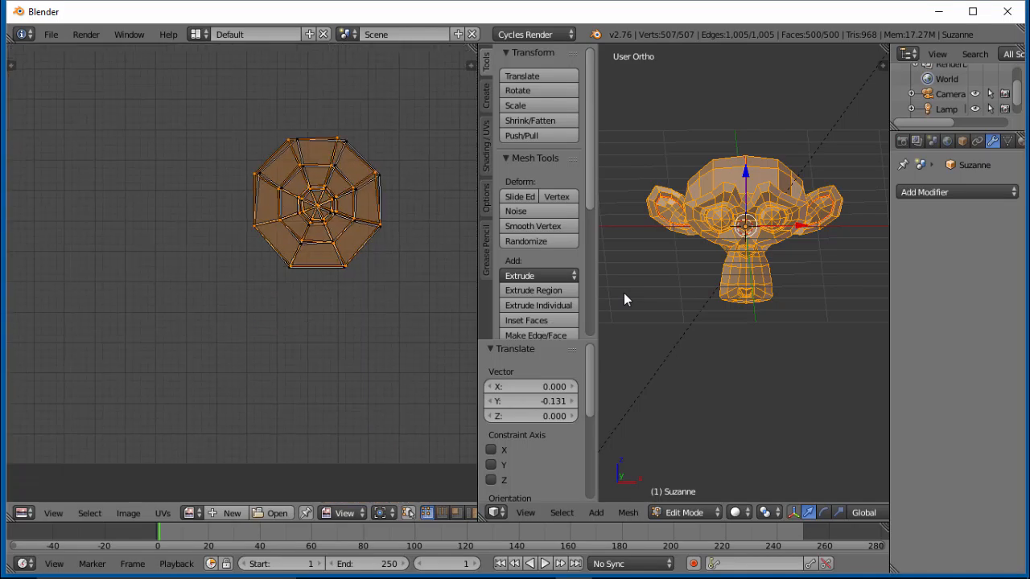
pyautogui.scroll(2, 242, 273)
pyautogui.moveTo(458, 177); pyautogui.dragTo(370, 298, button='middle')
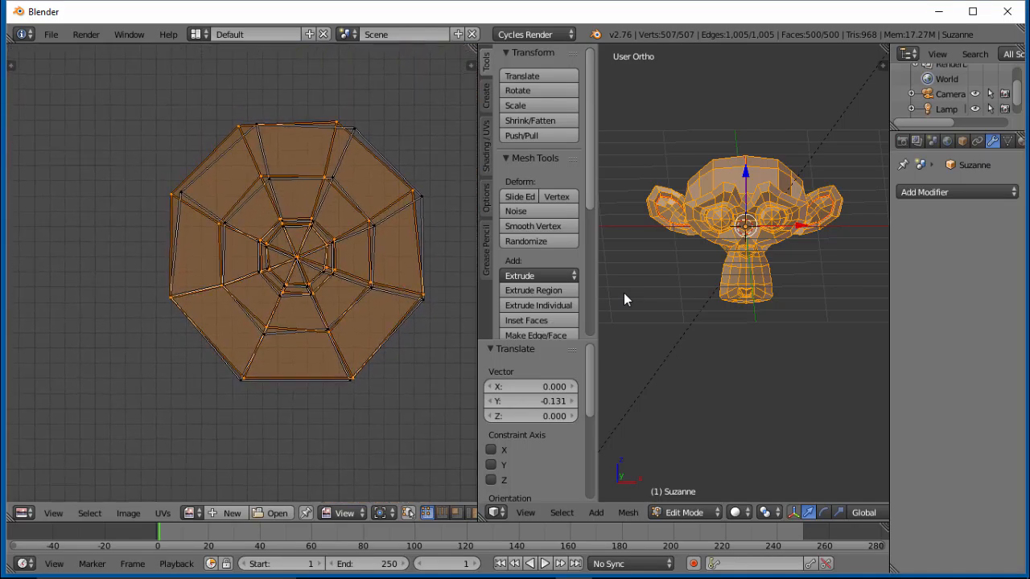
pyautogui.press('r')
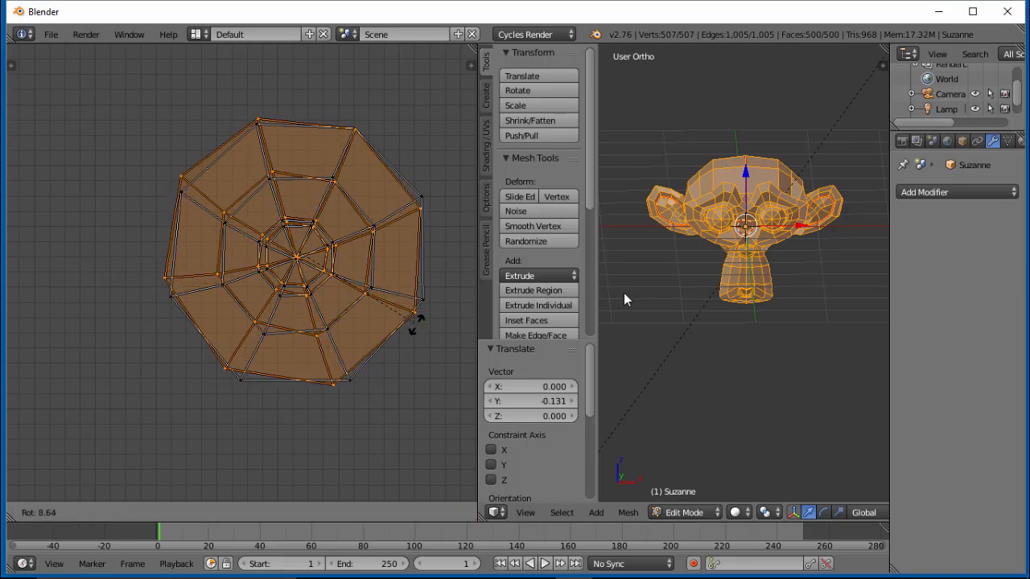
pyautogui.click(223, 415)
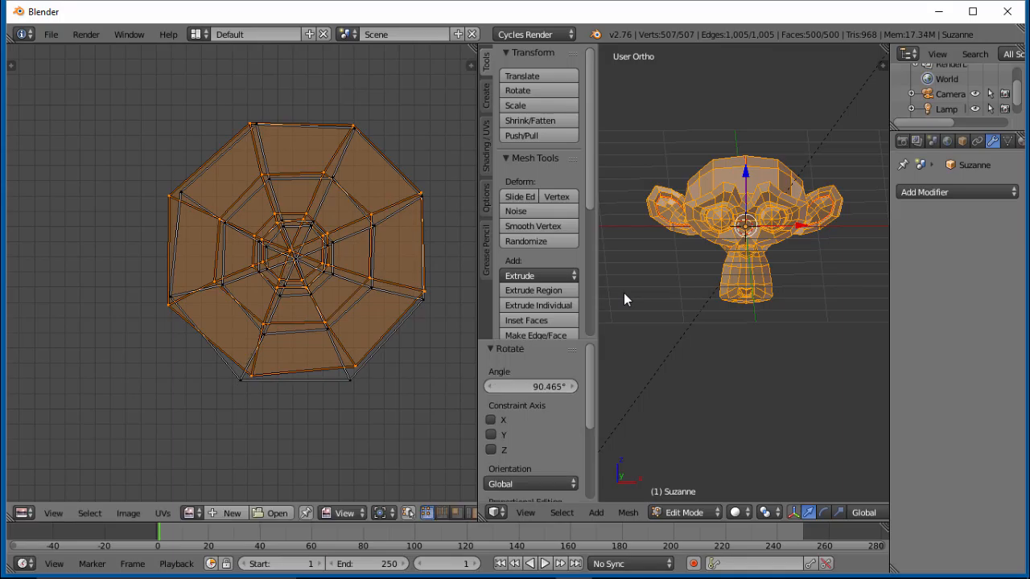
pyautogui.press('g')
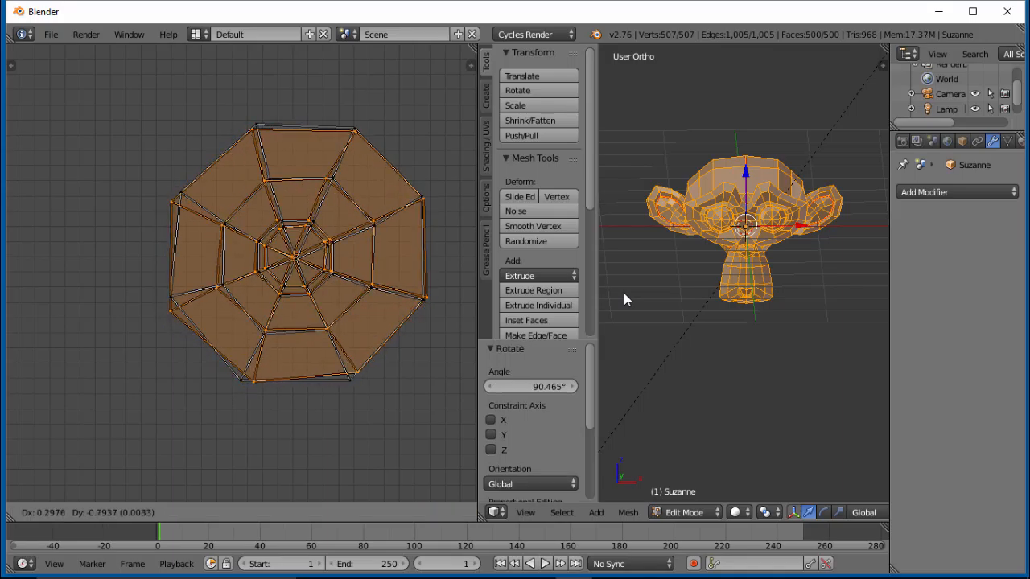
pyautogui.click(624, 299)
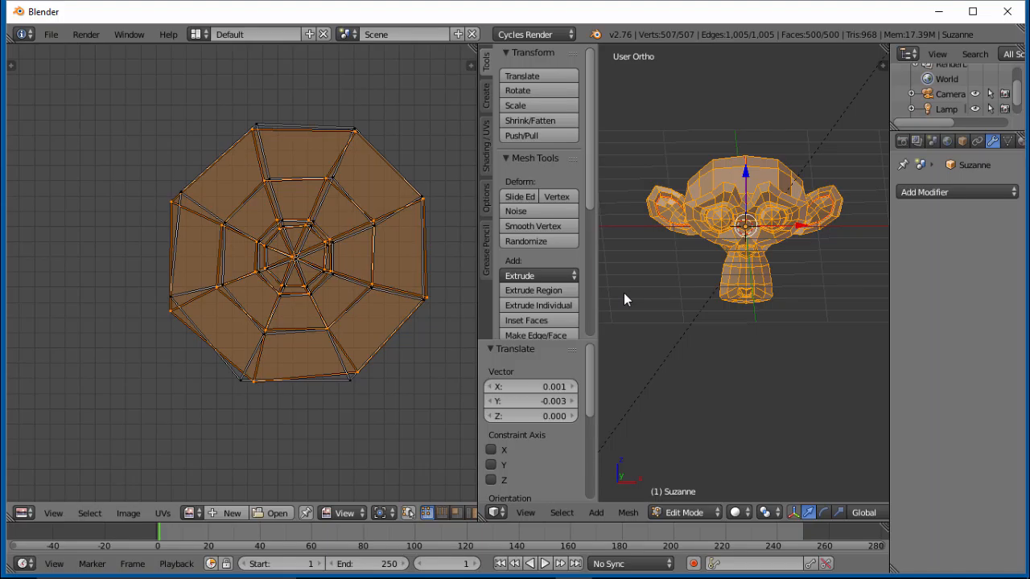
# Select both stacked eye islands and move them about -0.408 in X and -0.098 in Y, below the ear islands
pyautogui.press('b')
pyautogui.moveTo(383, 123); pyautogui.dragTo(427, 421)
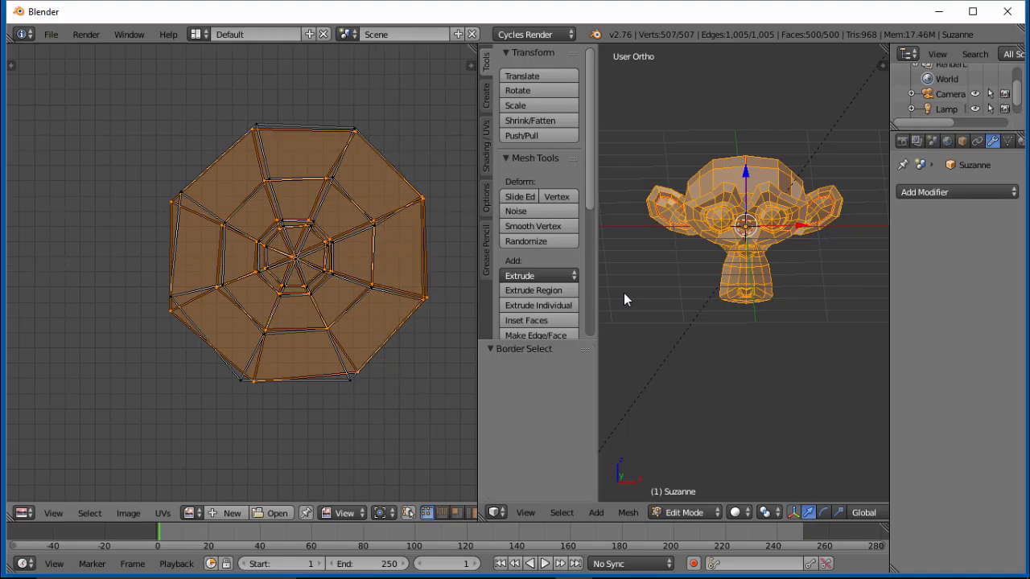
pyautogui.hotkey('ctrl', 'l')
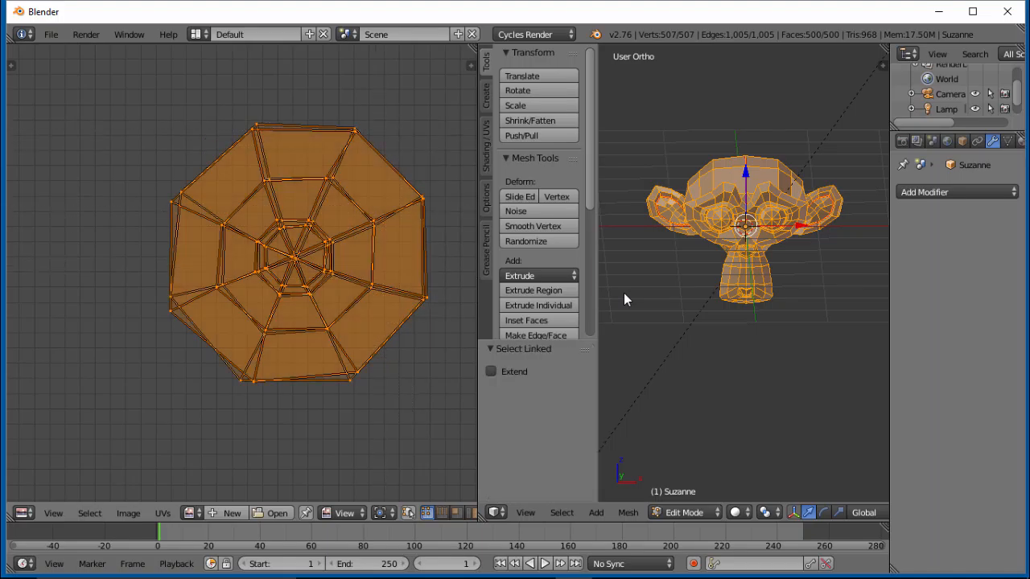
pyautogui.scroll(-1, 241, 275)
pyautogui.scroll(-7, 242, 274)
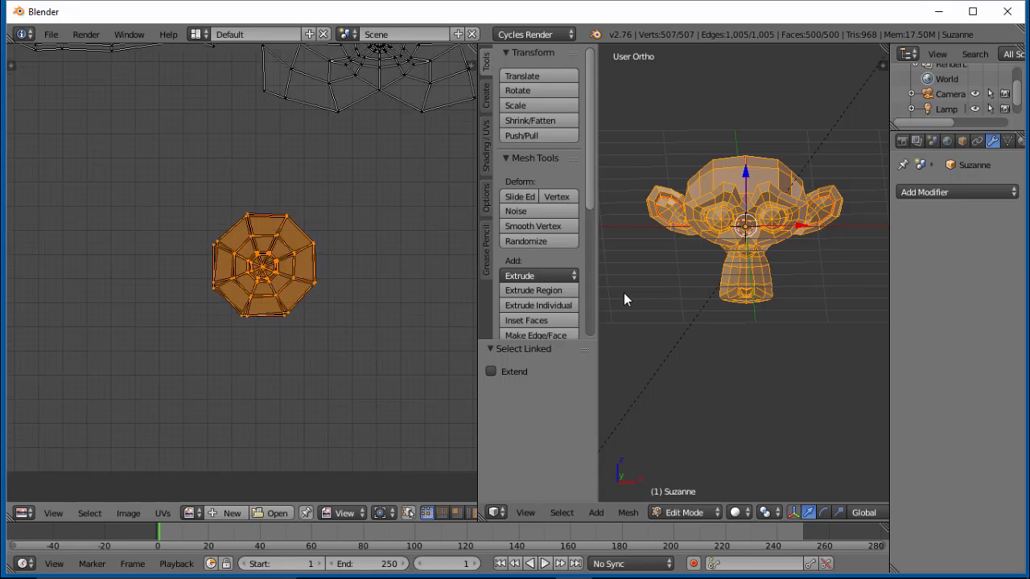
pyautogui.press('g')
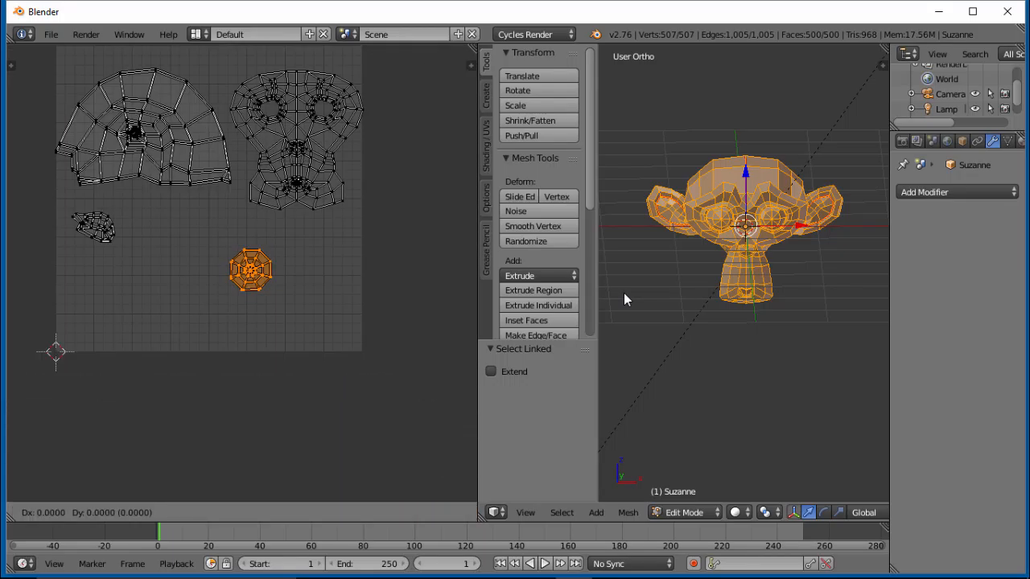
pyautogui.press('Return')
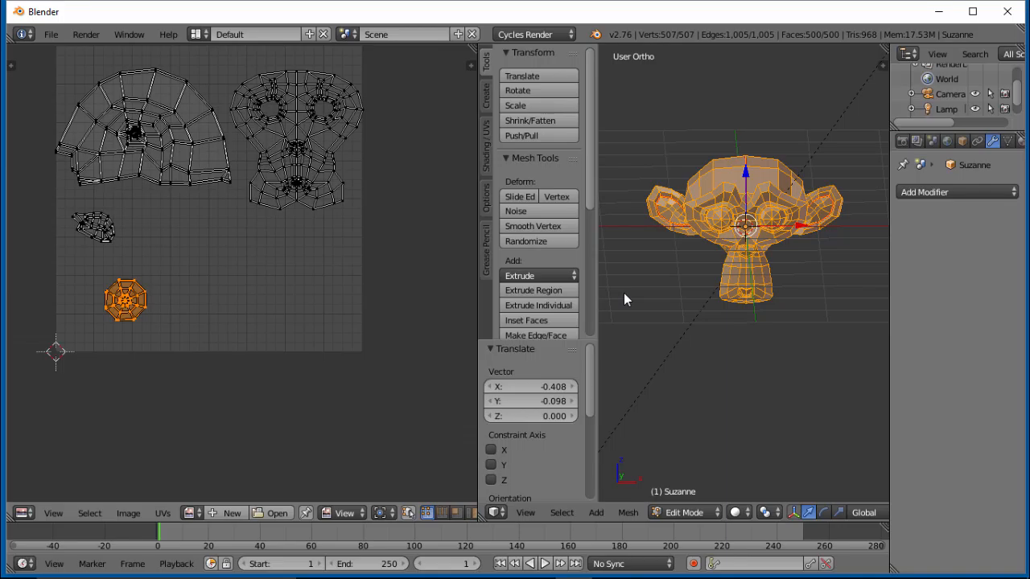
# Select the whole face island and move it about -0.074 in X and -0.418 in Y, beside the ear and eye islands
pyautogui.rightClick(624, 299)
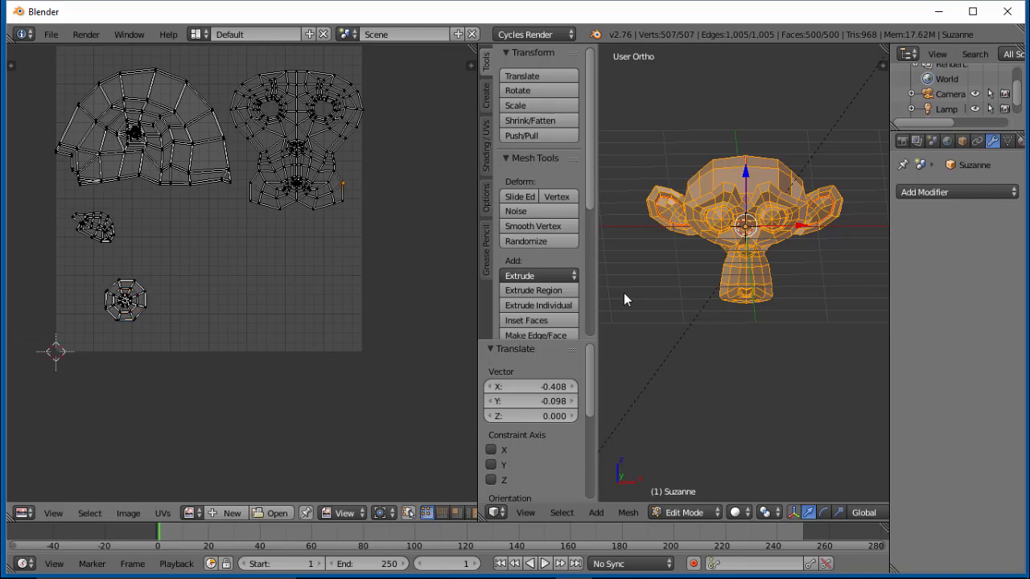
pyautogui.hotkey('ctrl', 'l')
pyautogui.press('g')
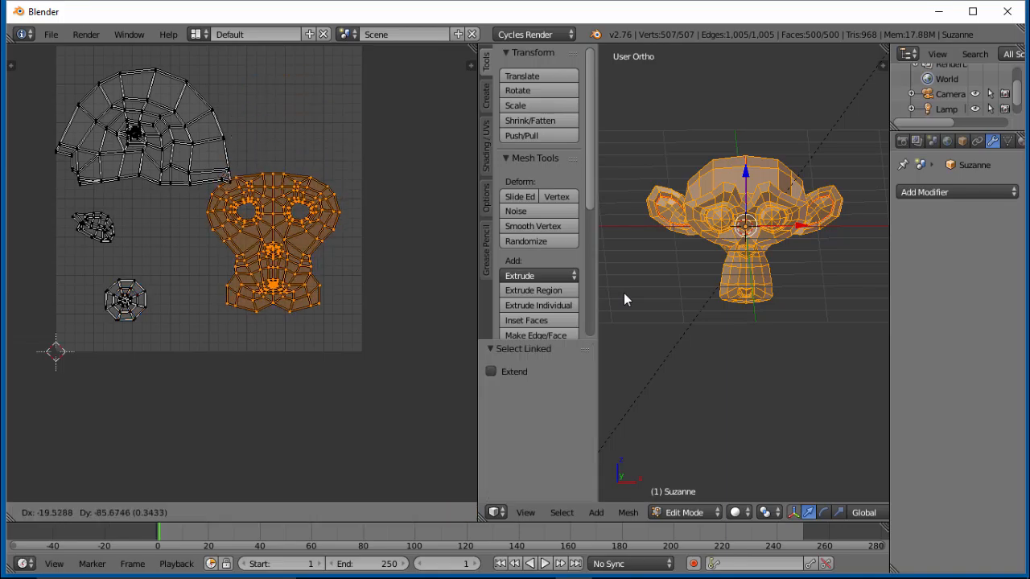
pyautogui.press('Return')
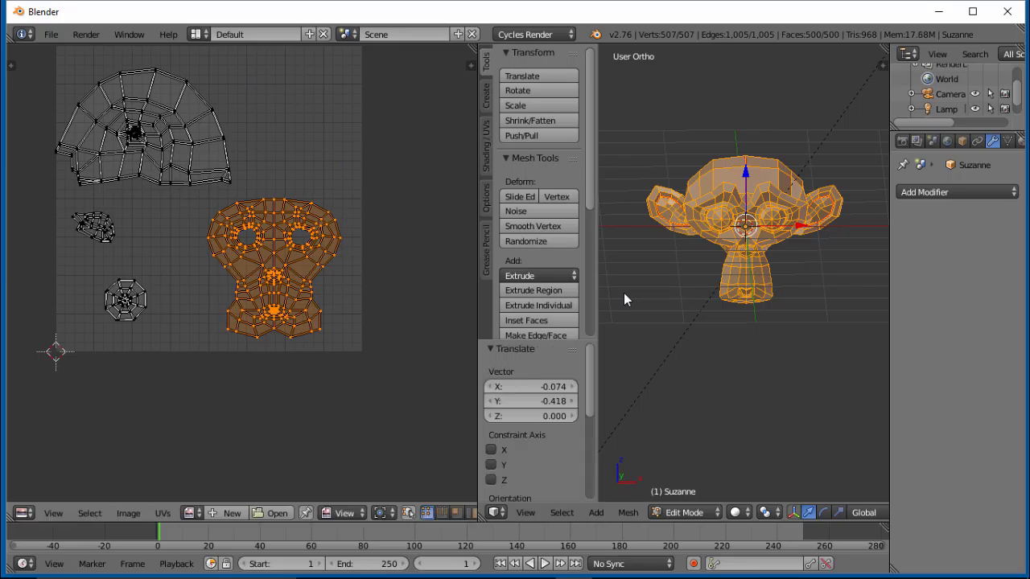
pyautogui.scroll(4, 243, 273)
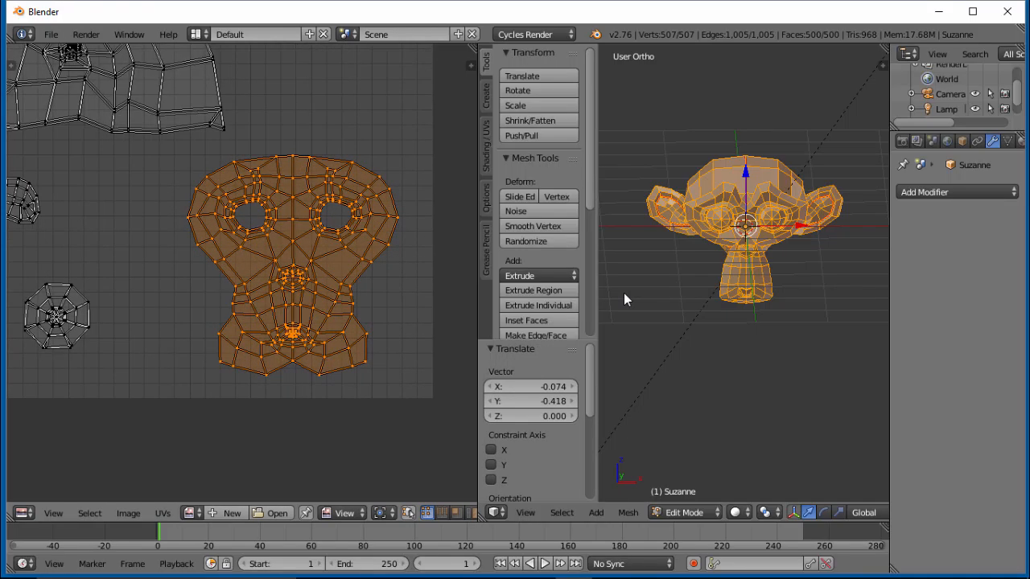
pyautogui.scroll(-3, 242, 273)
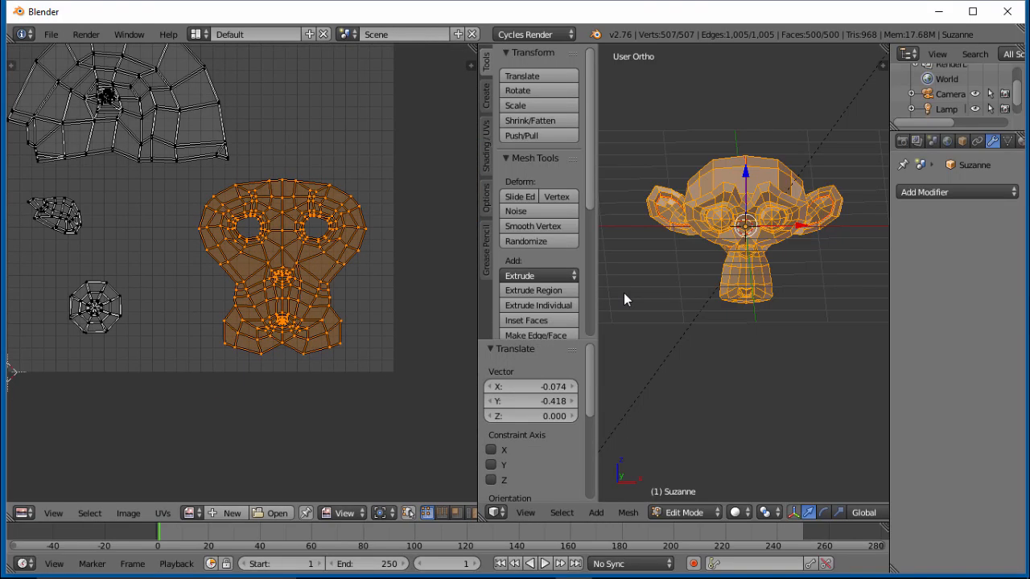